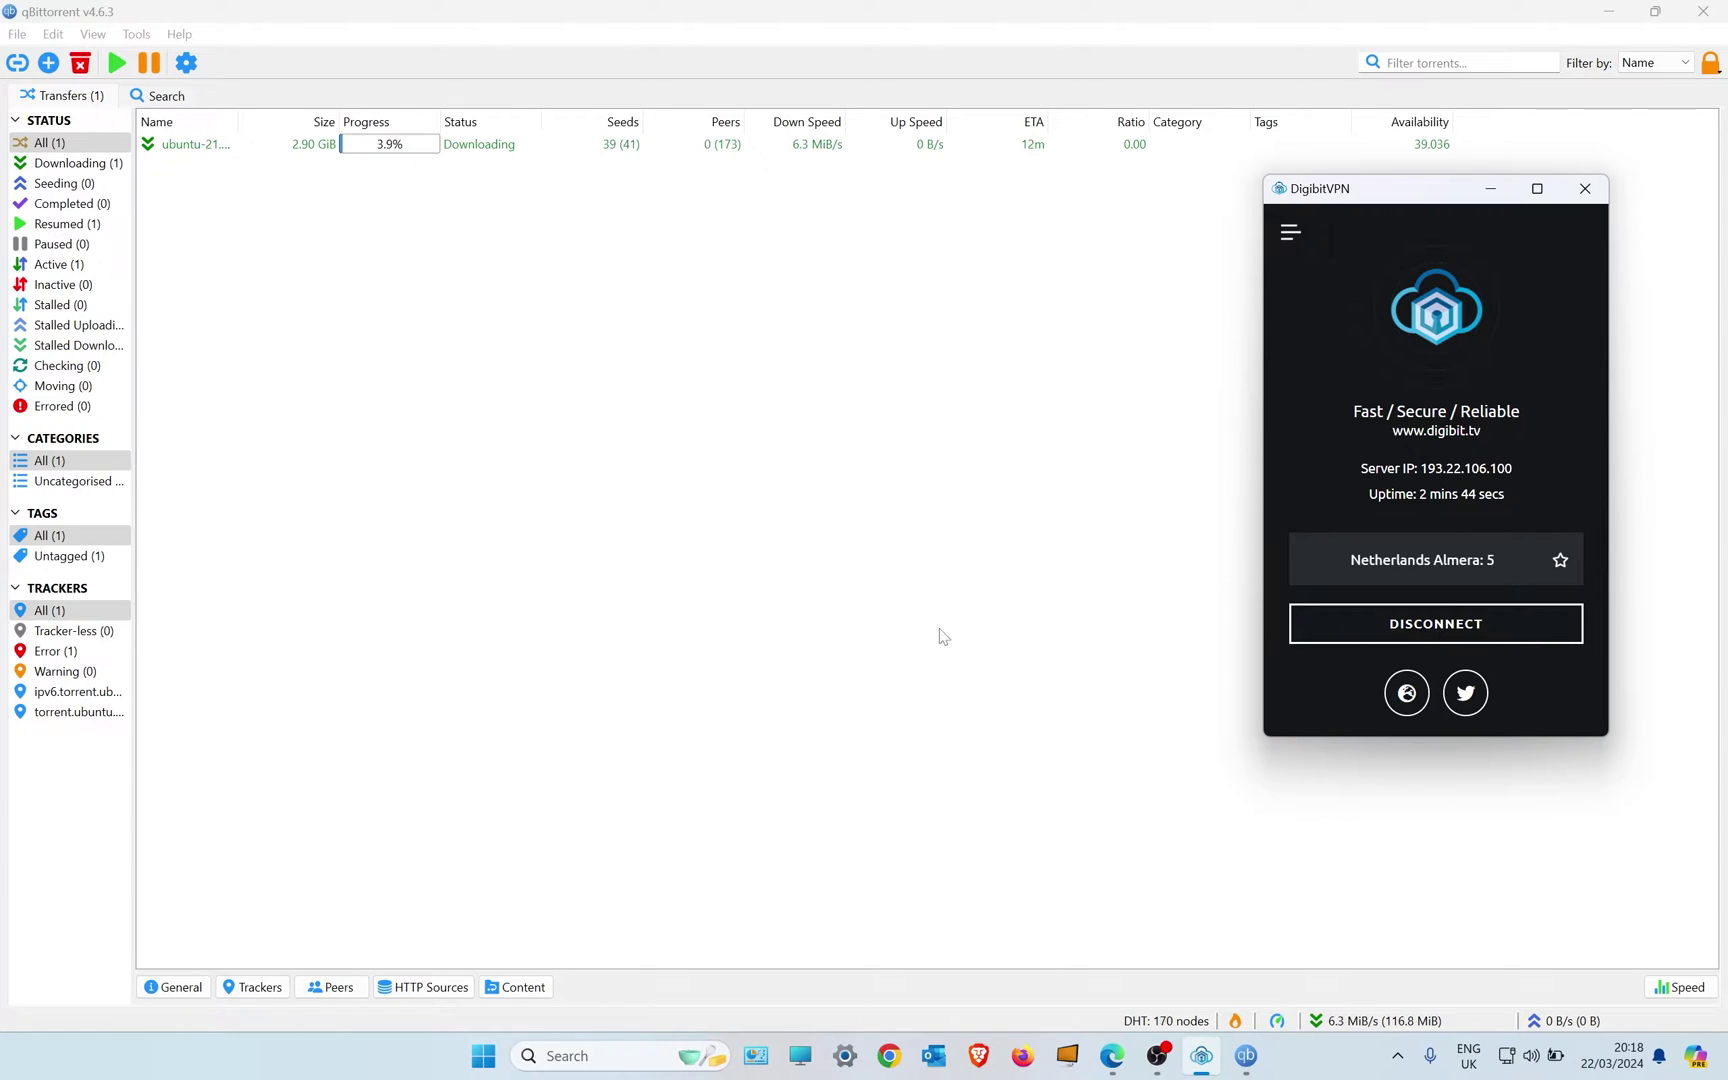
Step: Disconnect DigibitVPN and bring qBittorrent forward to watch the ubuntu torrent stall
{"action": "left_click", "coordinate": [1377, 632]}
{"action": "left_click", "coordinate": [762, 556]}
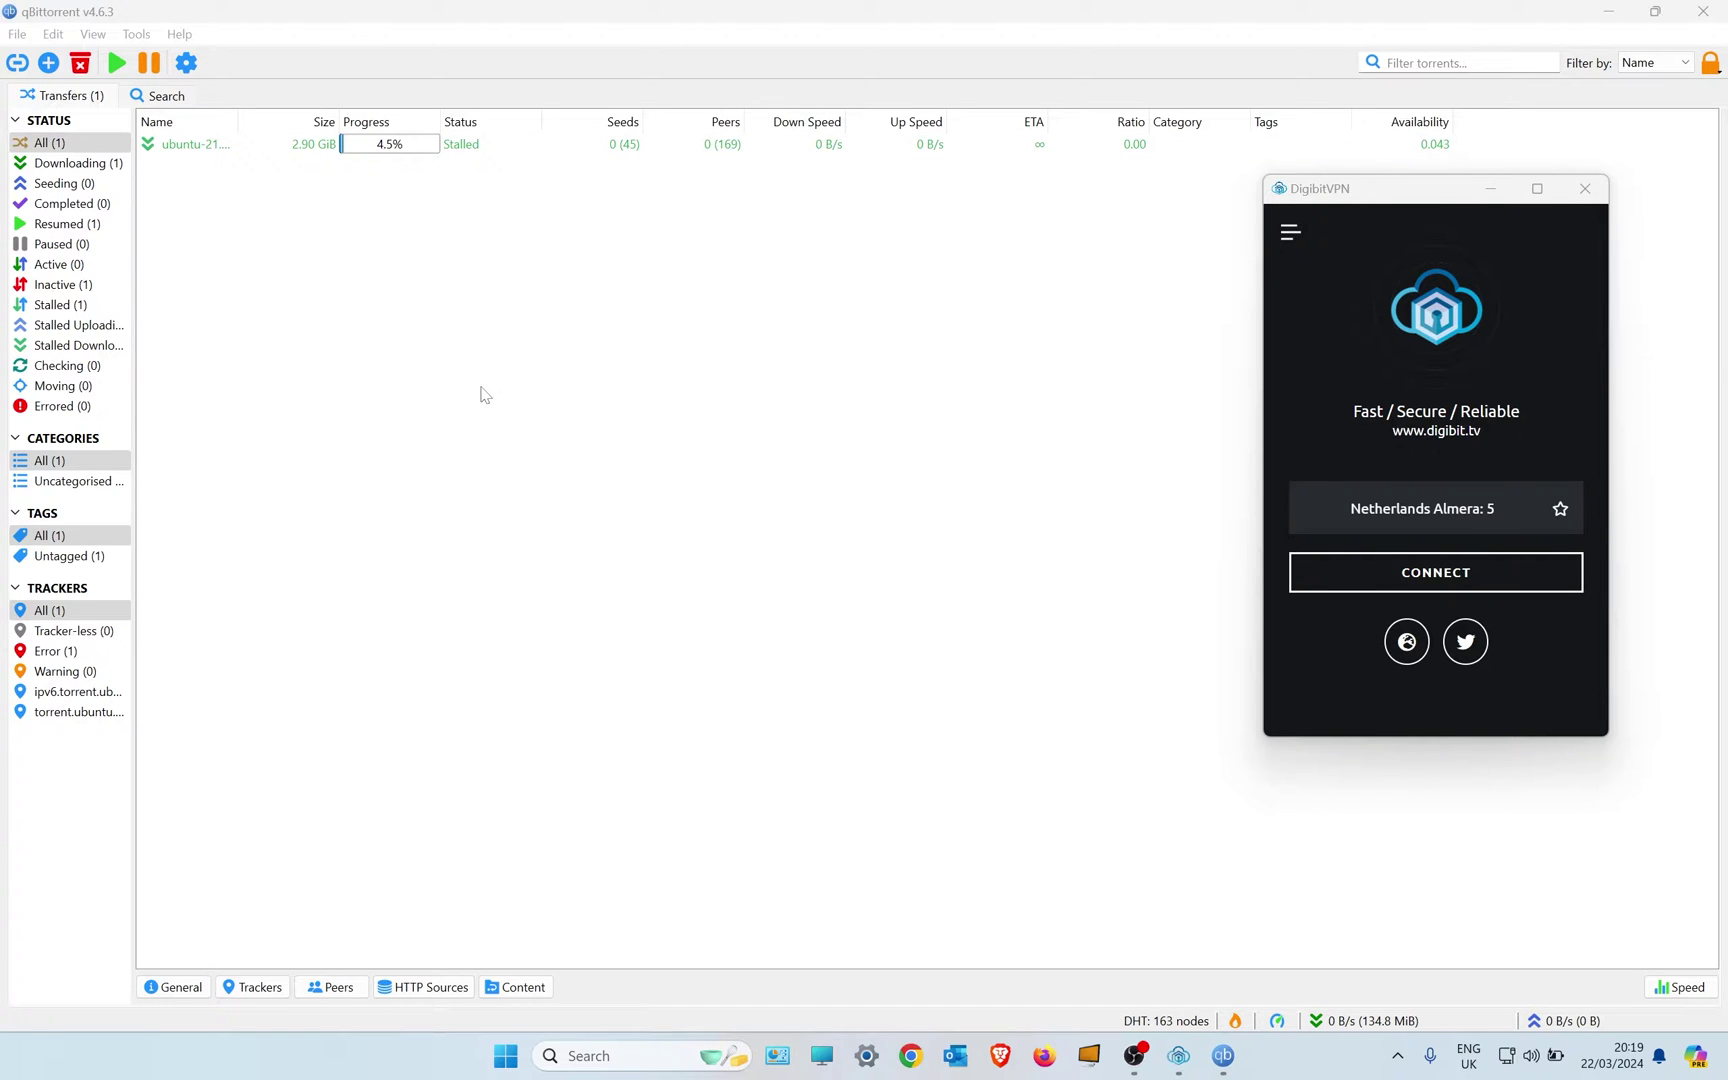
{"action": "left_click", "coordinate": [1462, 579]}
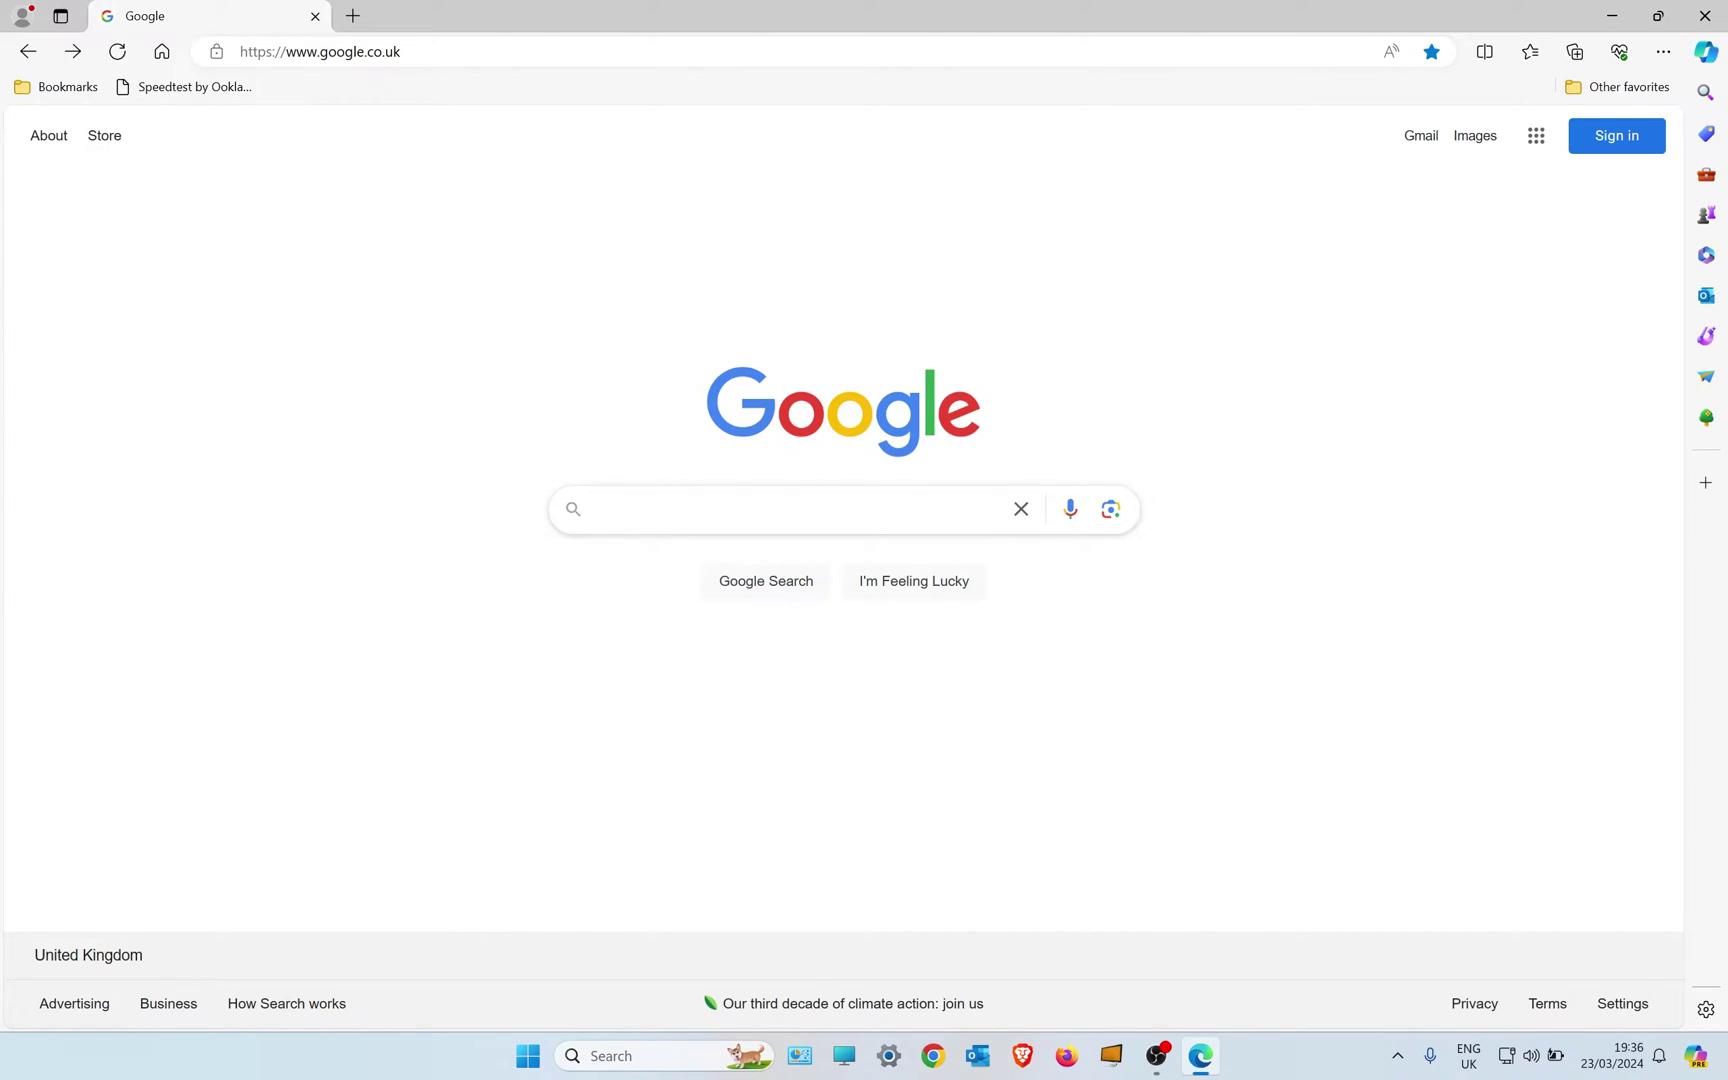
Step: Search Google for 'qbittorrent' and open the qBittorrent Official Website result
{"action": "left_click", "coordinate": [555, 509]}
{"action": "type", "text": "qbi"}
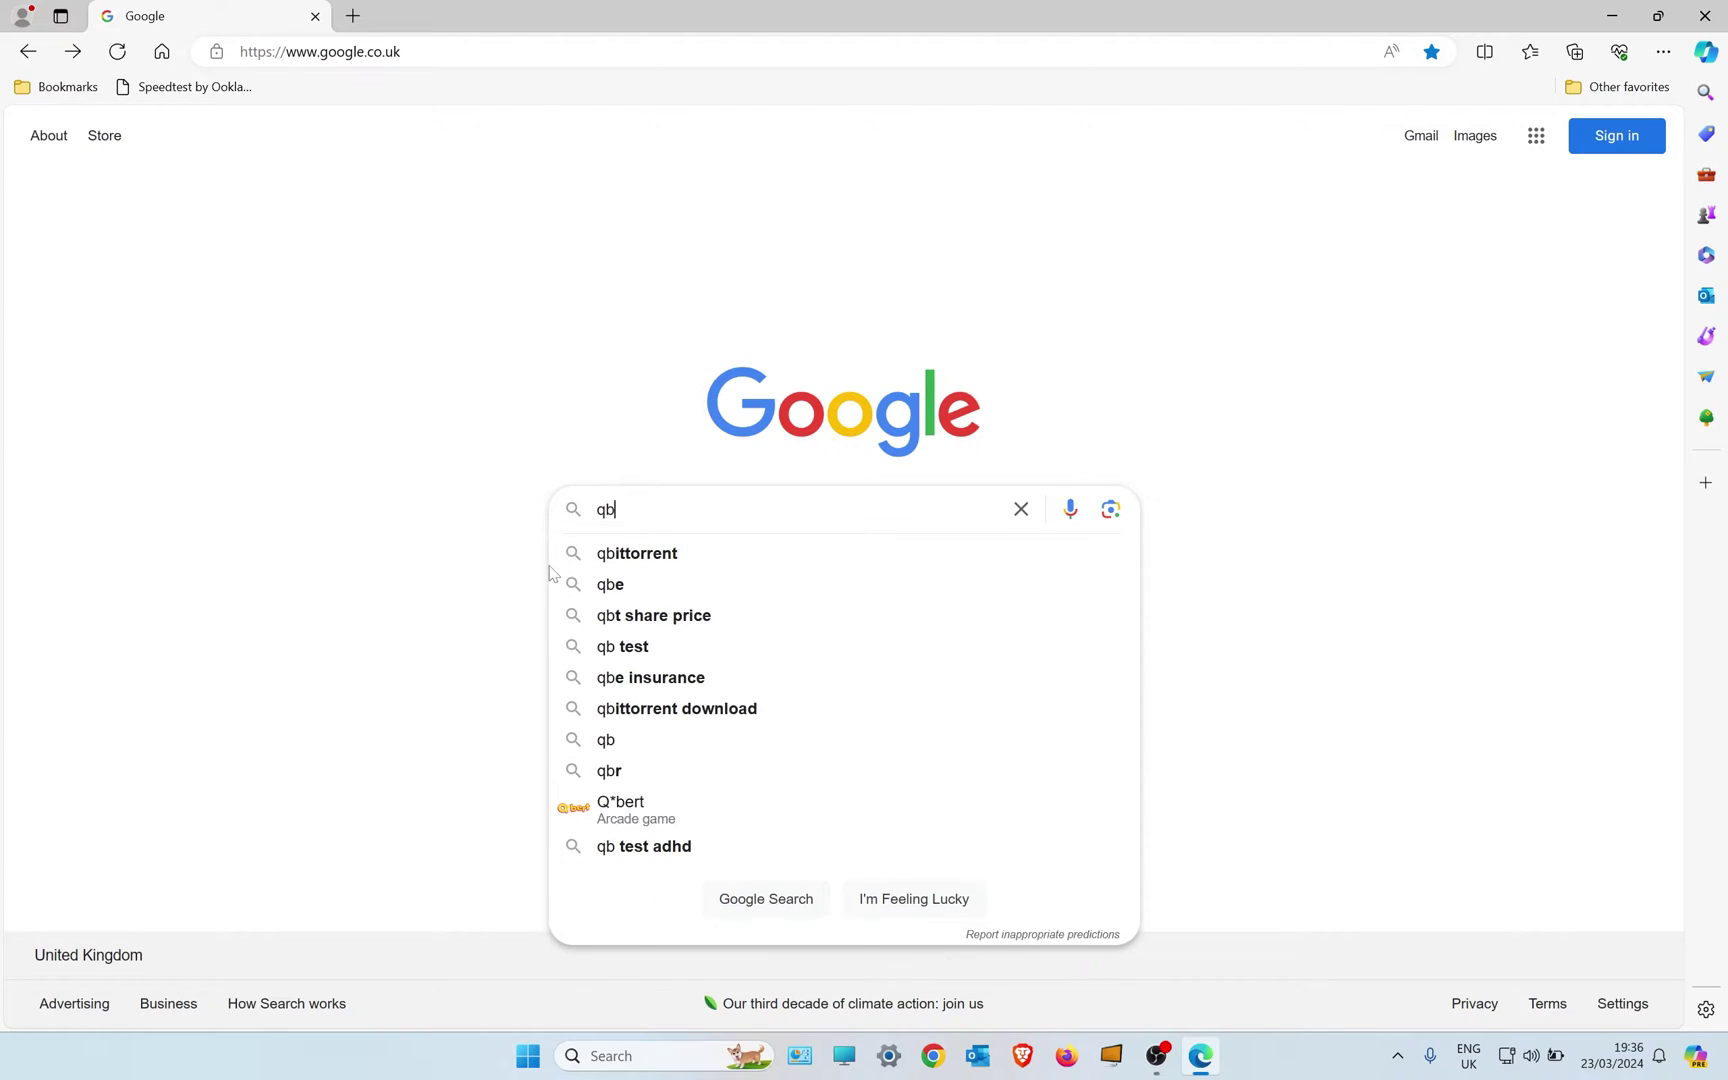
{"action": "left_click", "coordinate": [688, 565]}
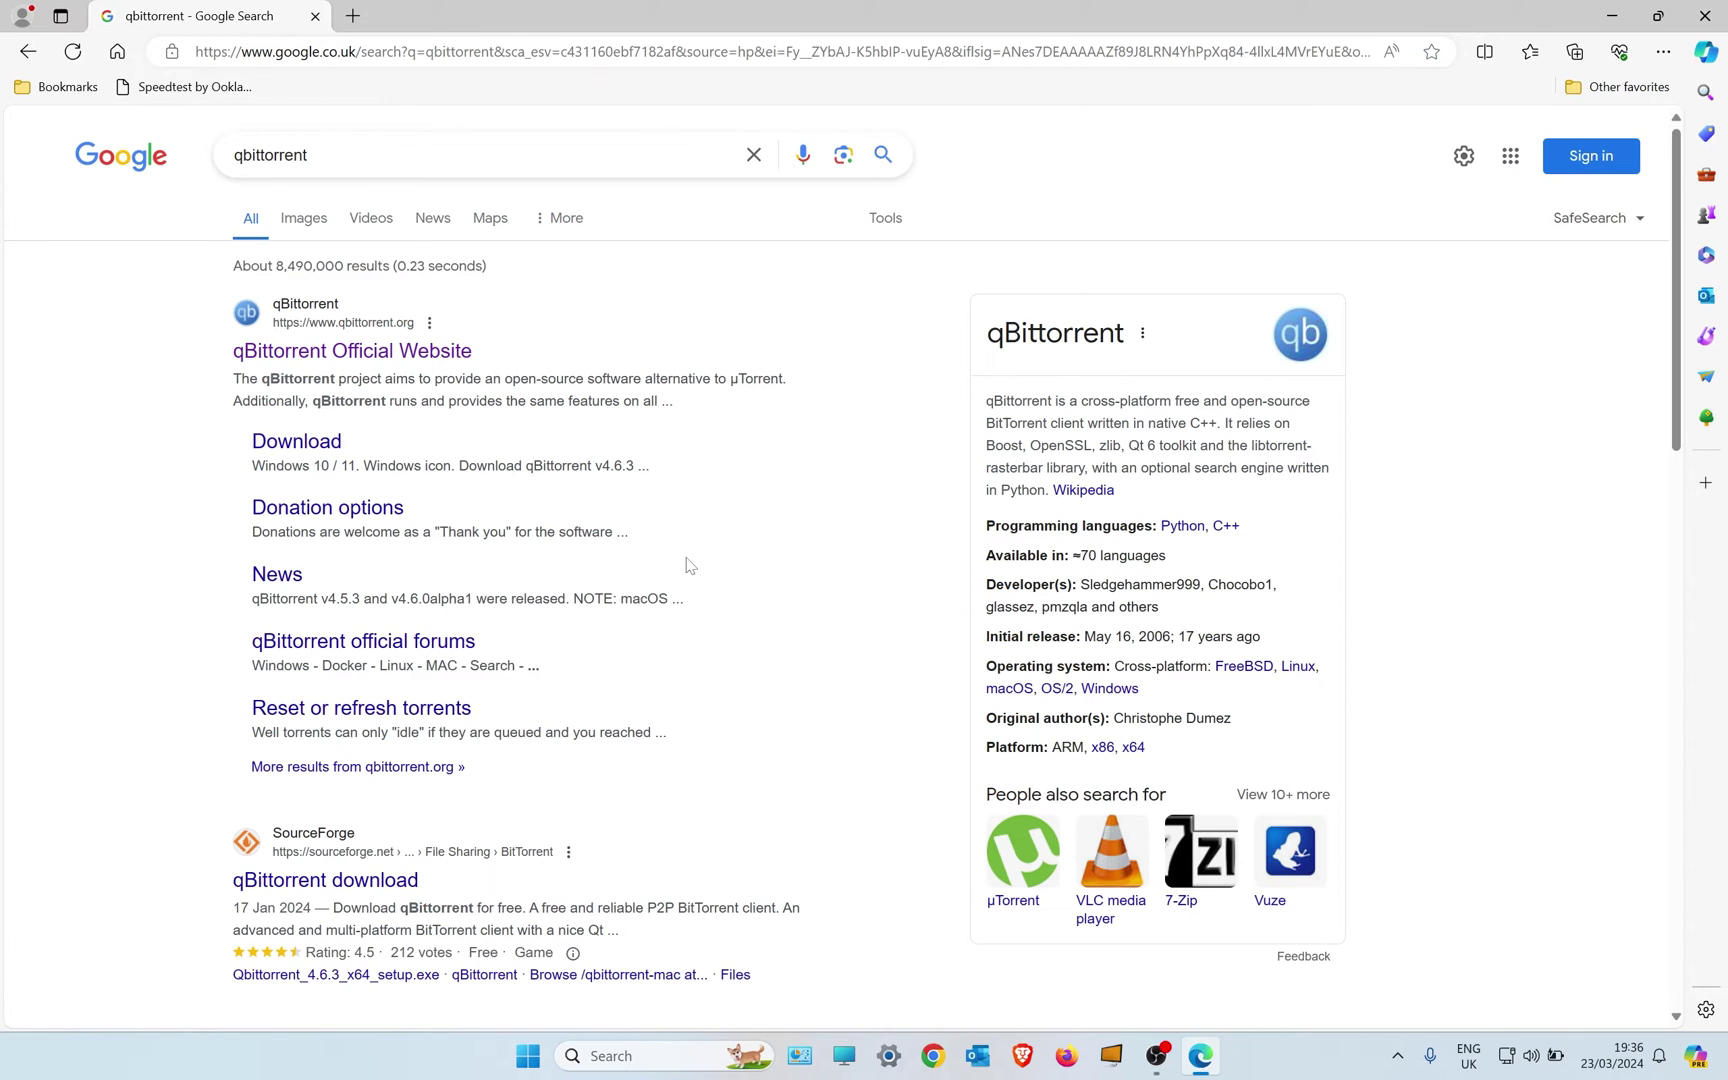
{"action": "left_click", "coordinate": [378, 346]}
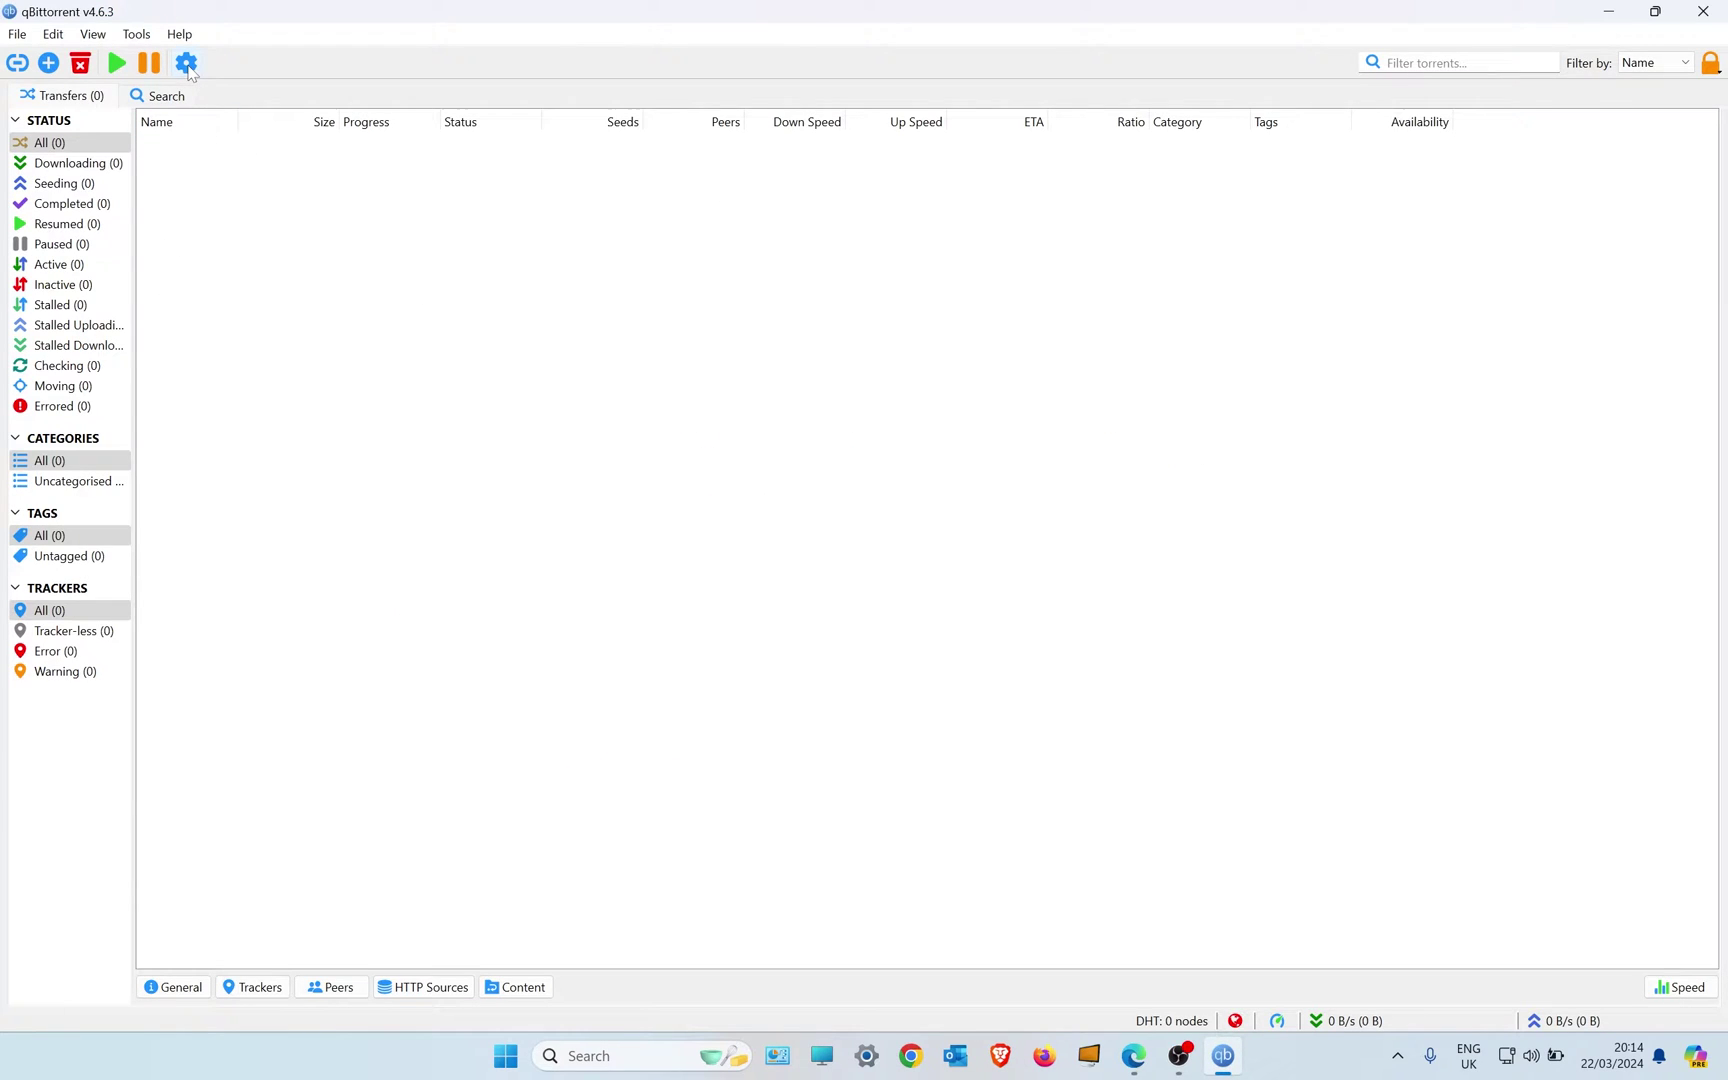
Step: Browse the Network interface list under Options > Advanced, leaving it on Any interface
{"action": "left_click", "coordinate": [187, 64]}
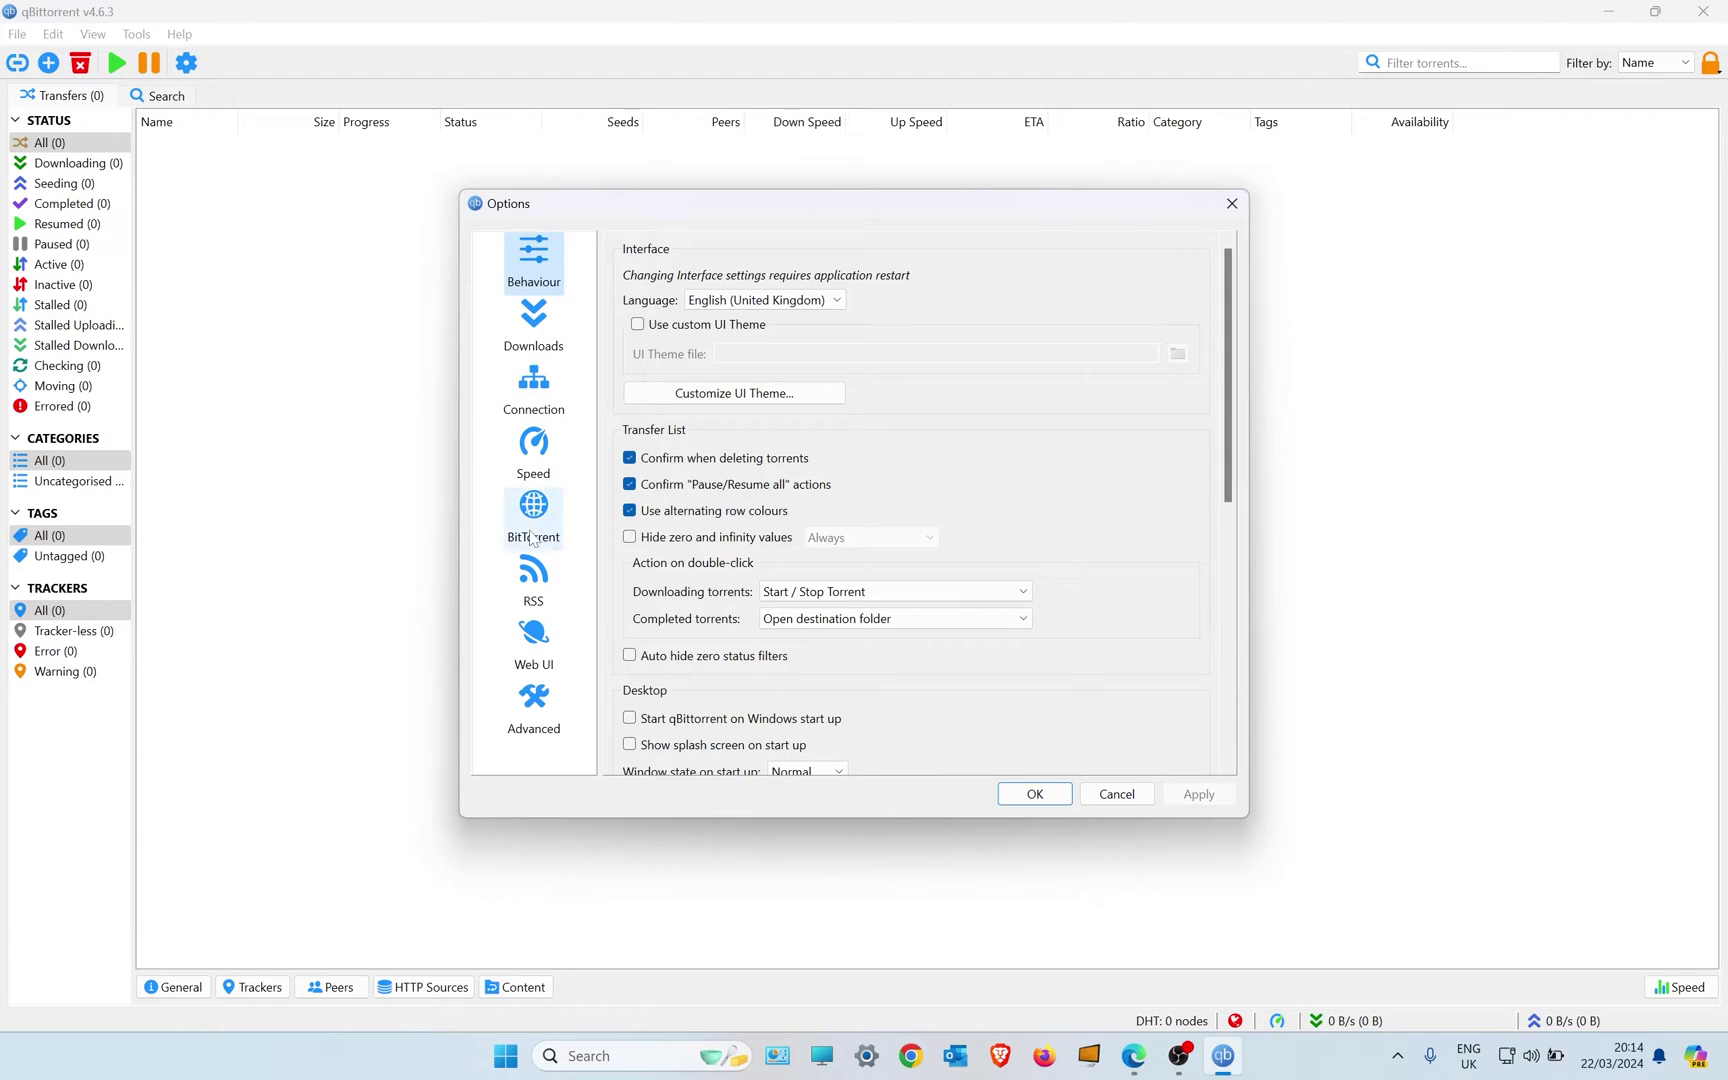
{"action": "left_click", "coordinate": [534, 708]}
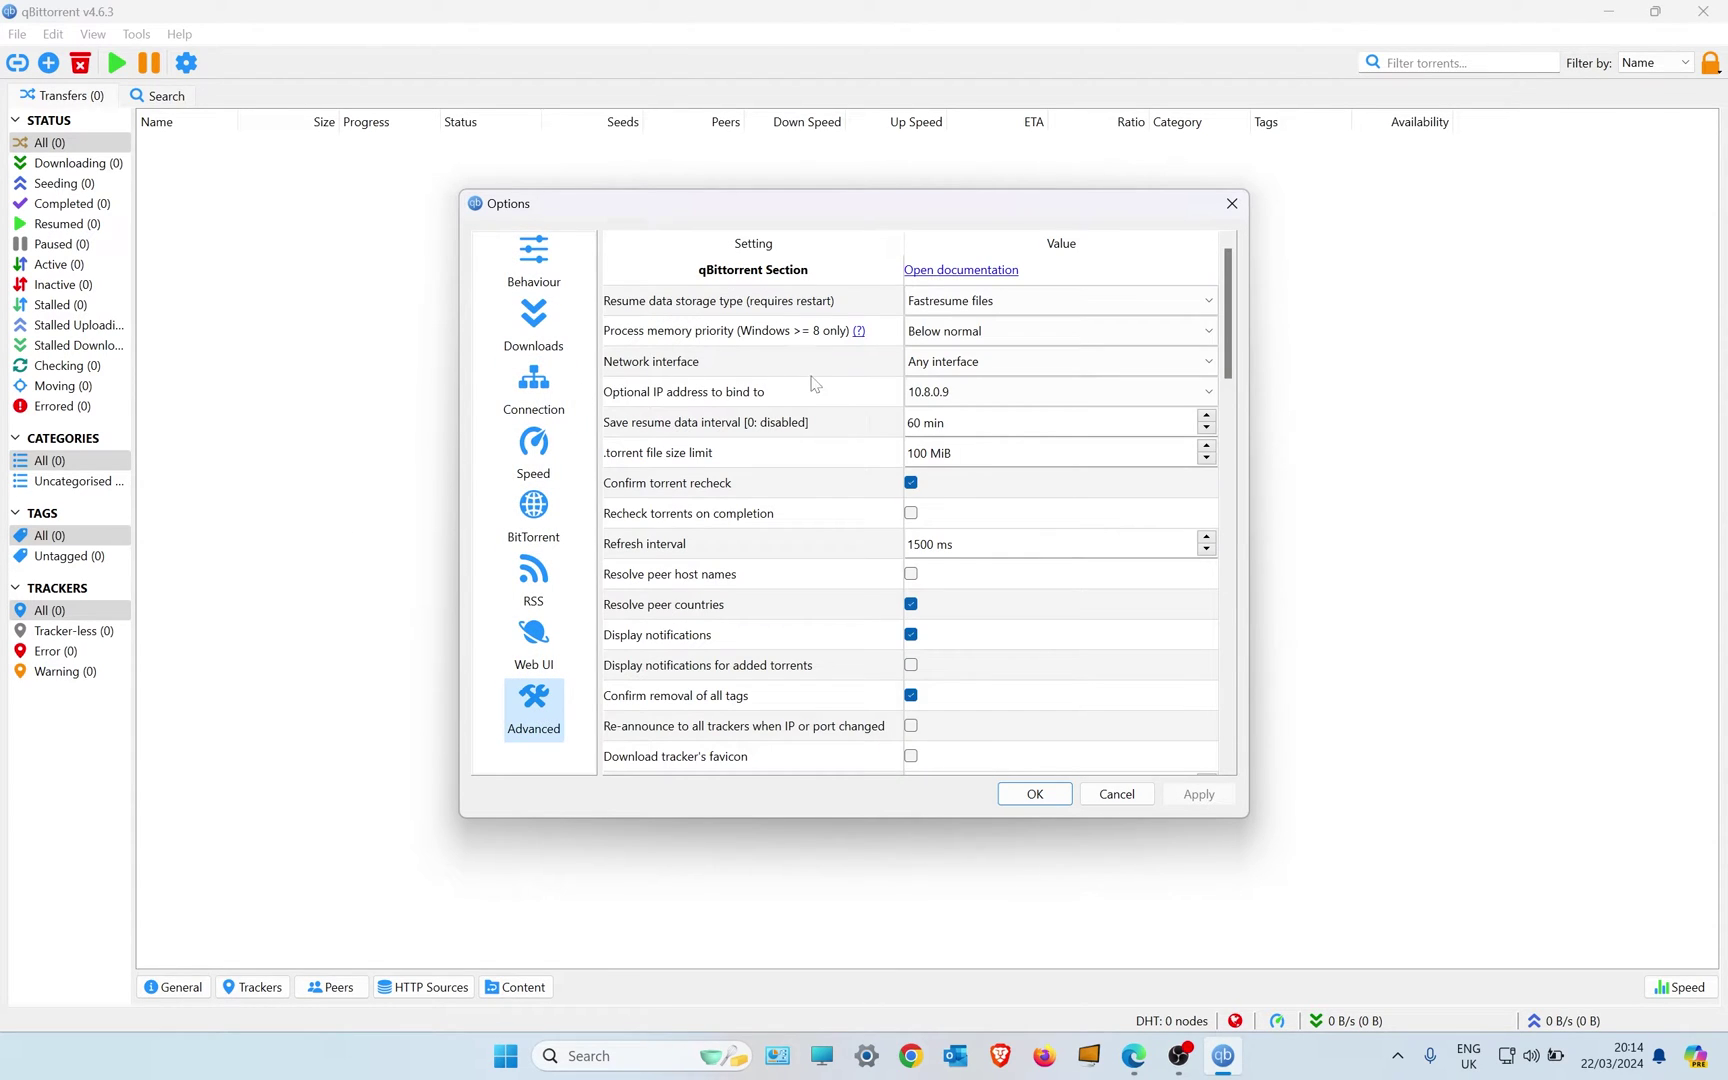
{"action": "left_click", "coordinate": [963, 368]}
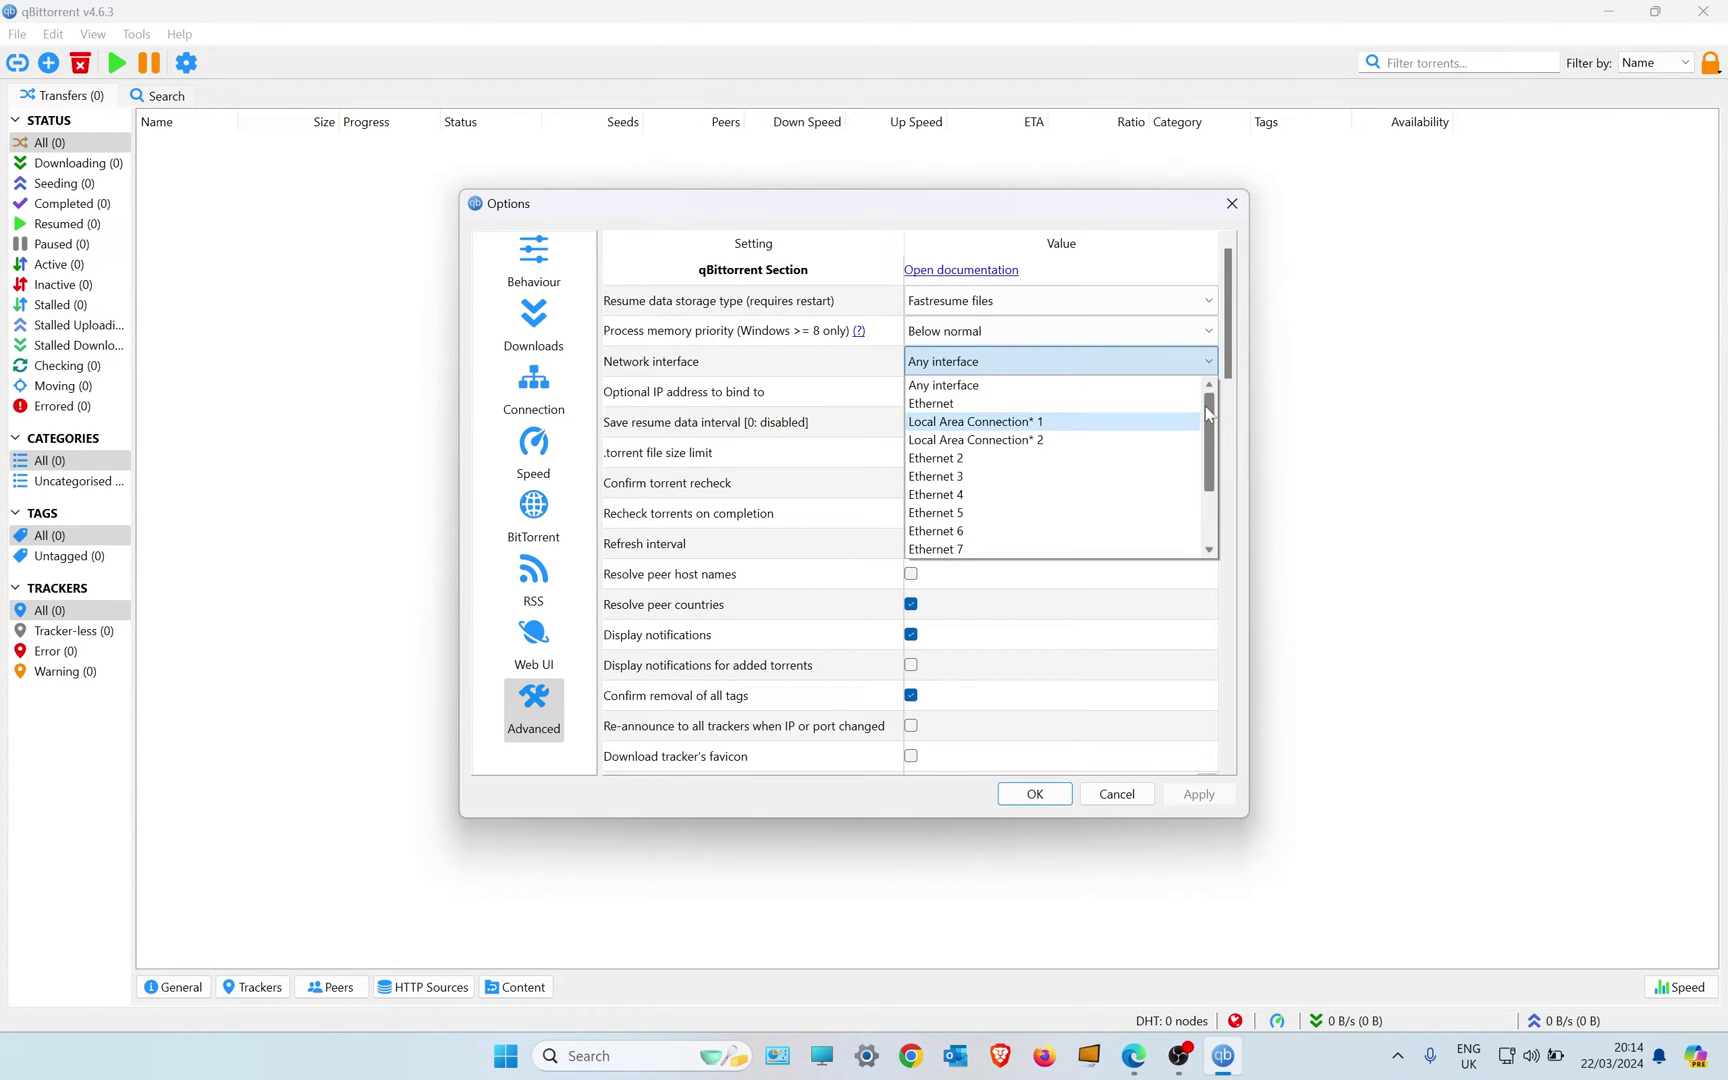
{"action": "mouse_move", "coordinate": [1208, 414]}
{"action": "left_mouse_down"}
{"action": "mouse_move", "coordinate": [1210, 470]}
{"action": "mouse_move", "coordinate": [1225, 393]}
{"action": "left_mouse_up"}
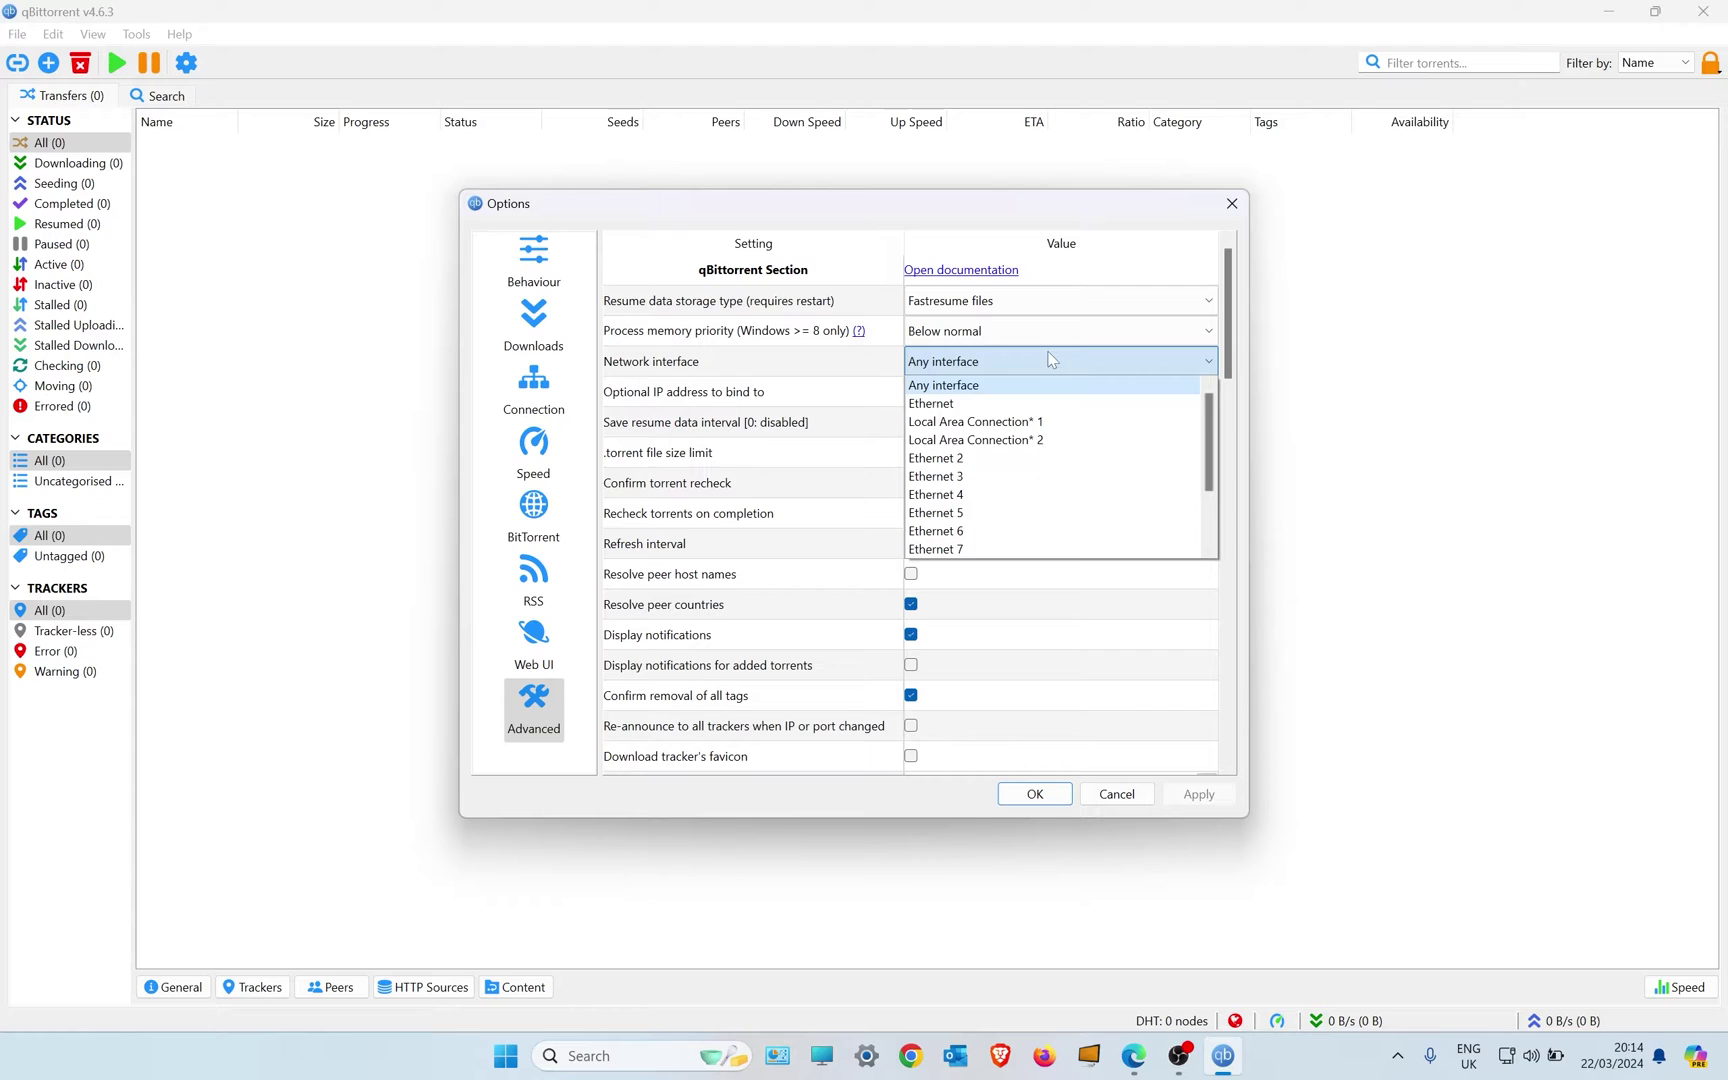
{"action": "left_click", "coordinate": [1150, 386]}
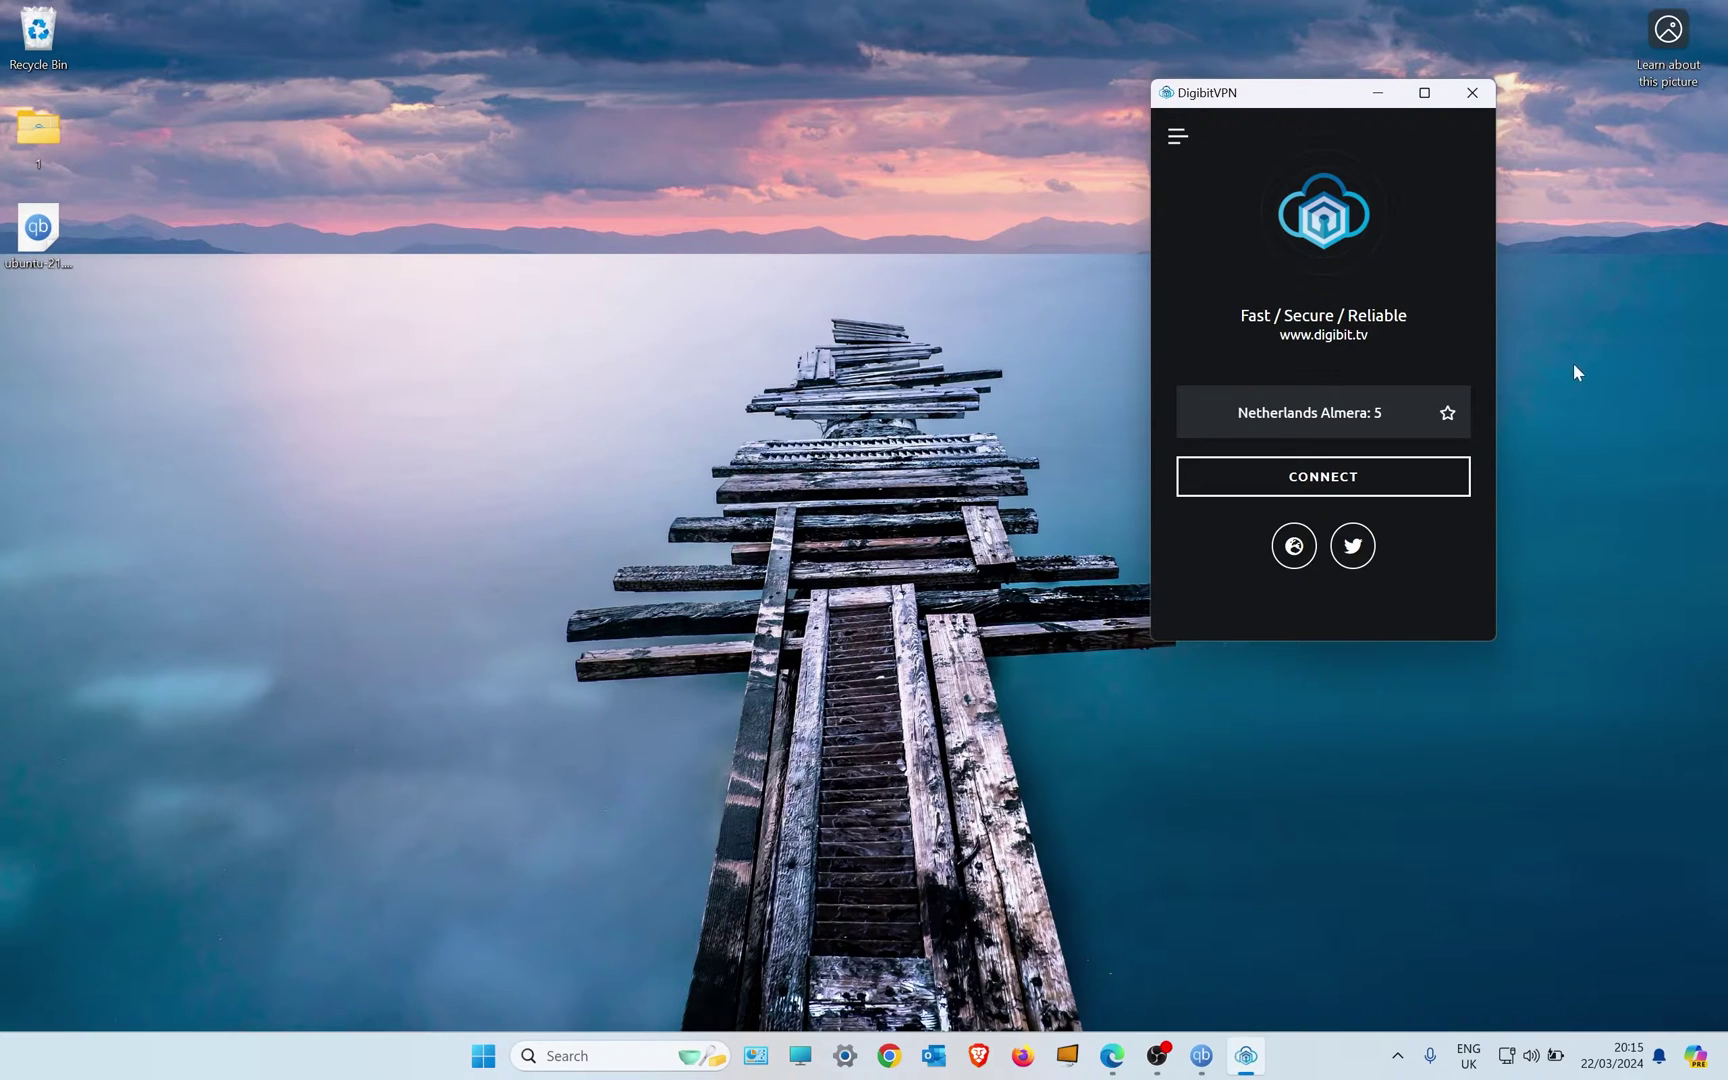
Step: Connect DigibitVPN to Netherlands Almera 5 and bring up Control Panel from the taskbar
{"action": "left_click", "coordinate": [1453, 487]}
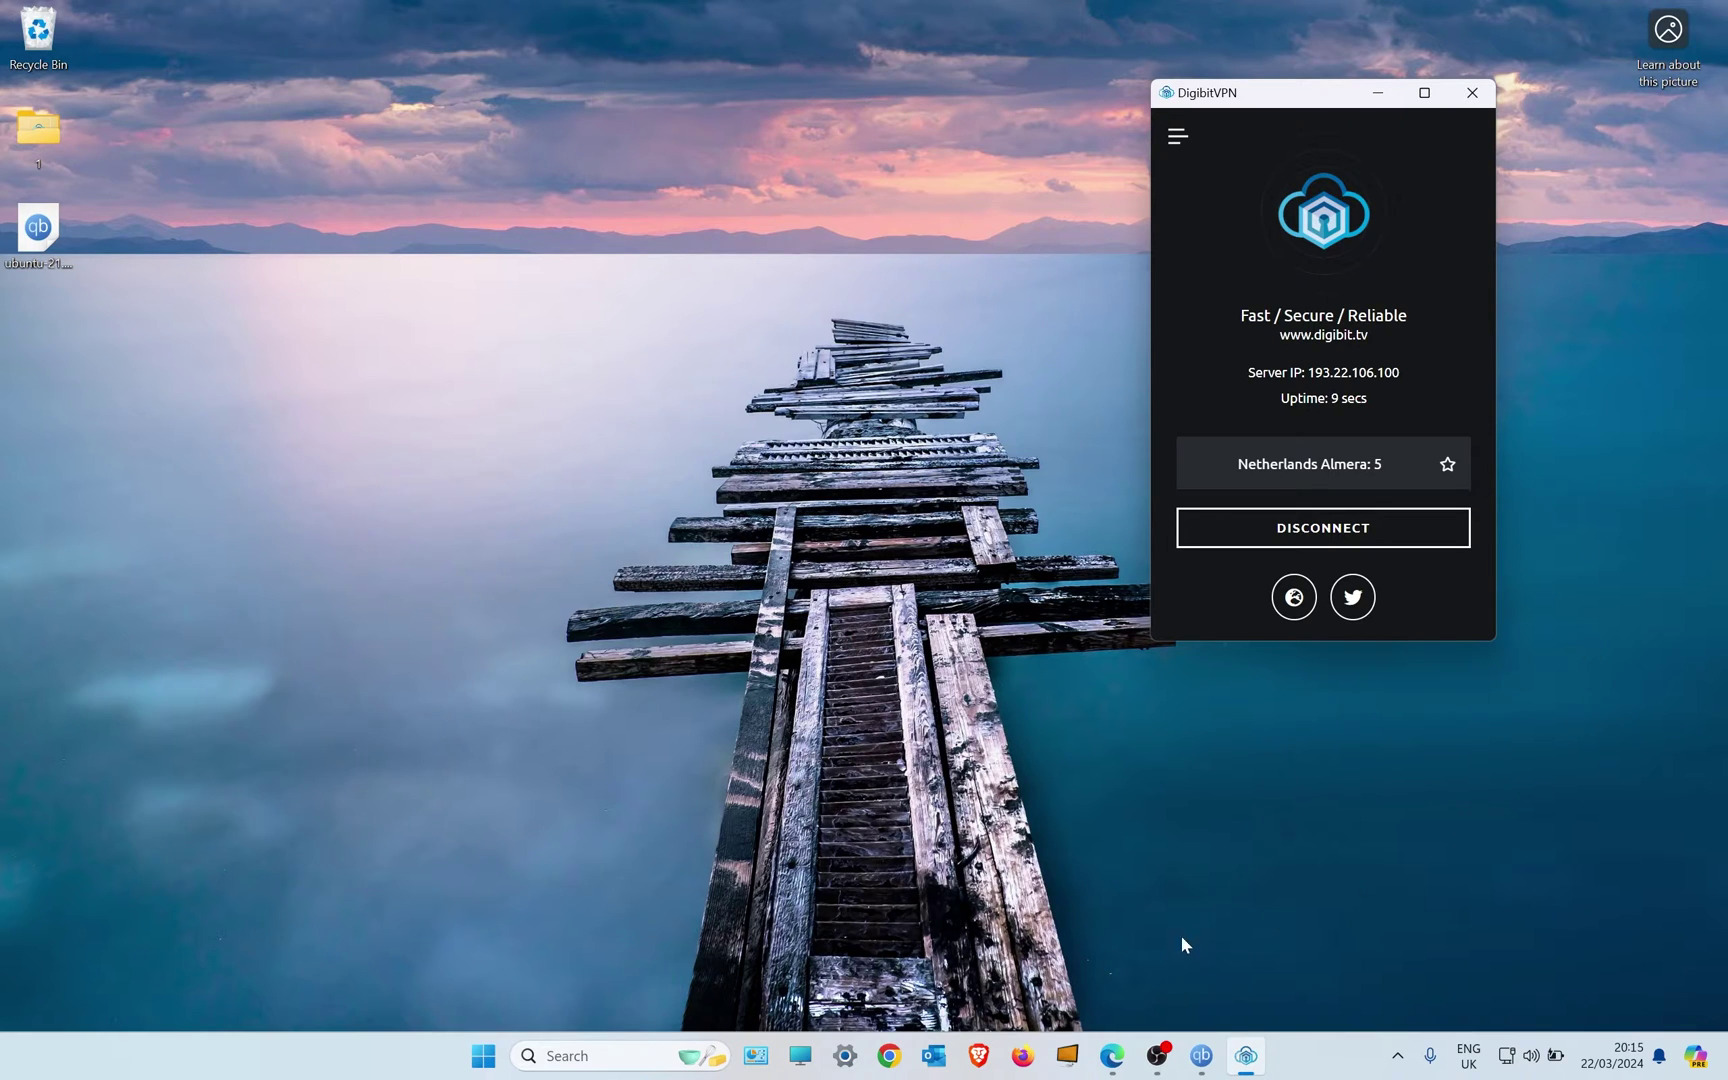
{"action": "left_click", "coordinate": [756, 1060]}
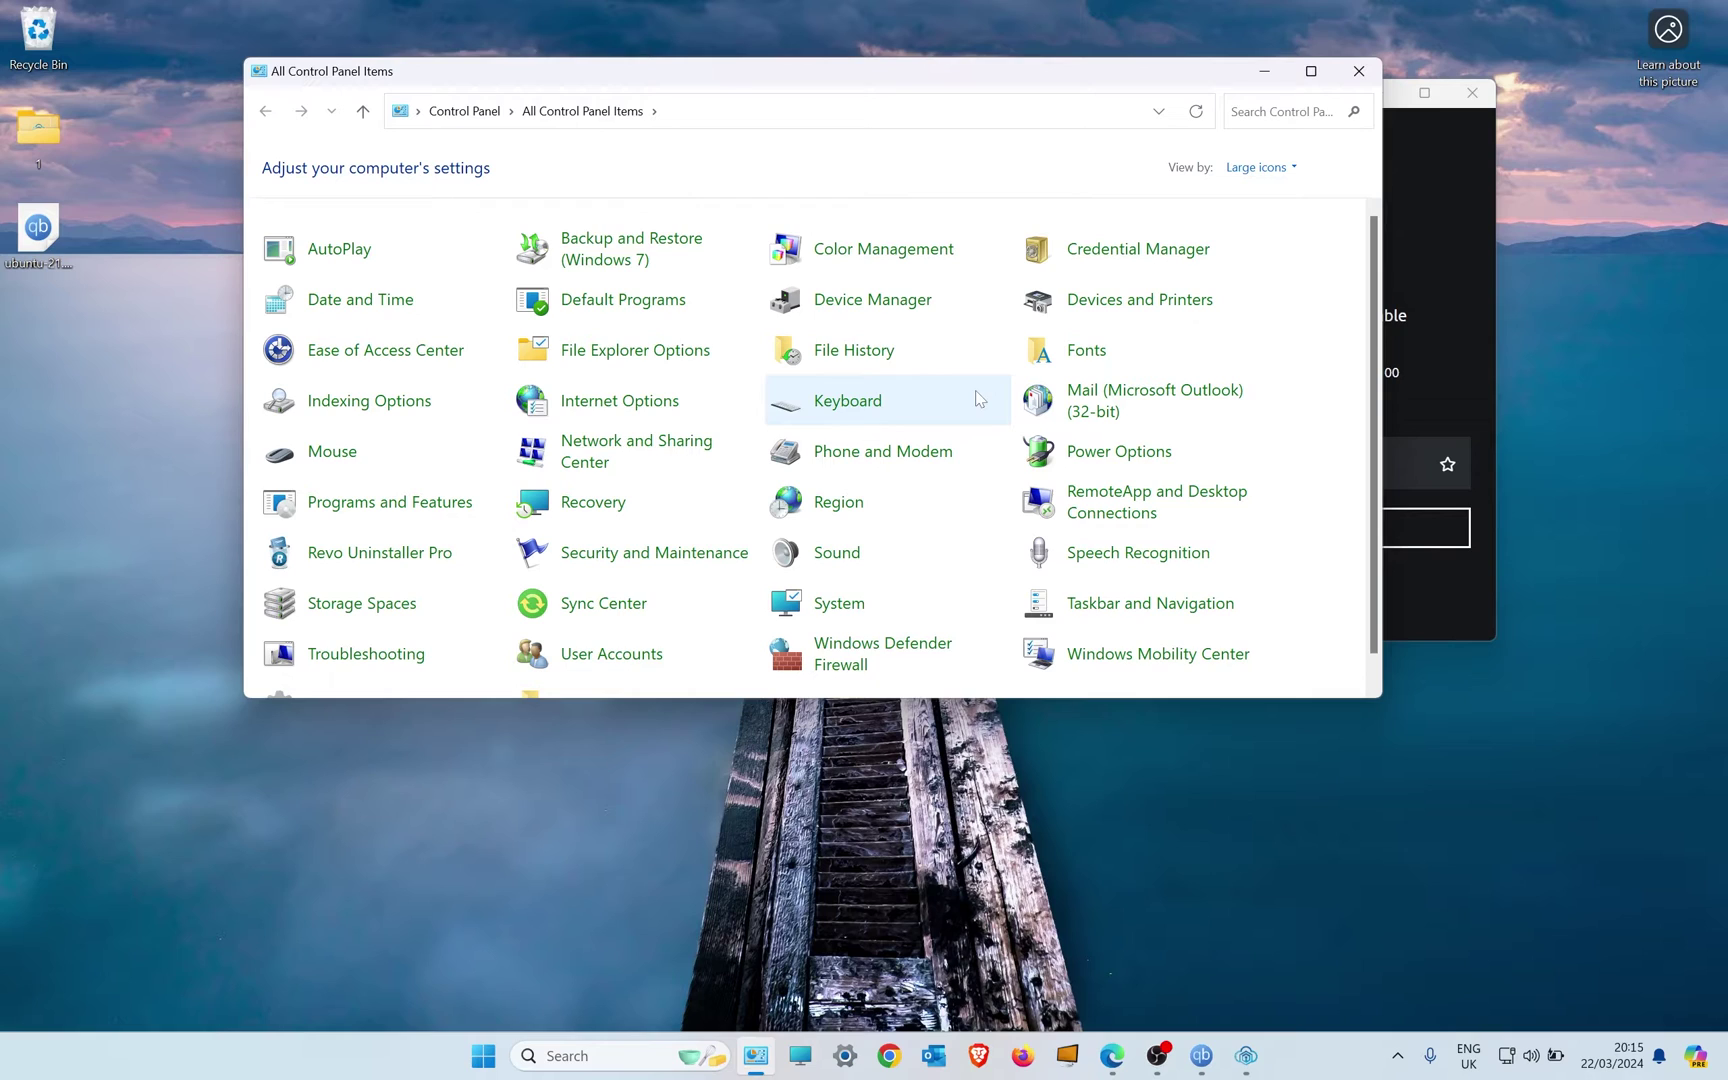
Step: Check Ethernet 2 and Ethernet 3 in Network Connections, identifying Ethernet 3 as the TAP VPN adapter
{"action": "left_click", "coordinate": [616, 452]}
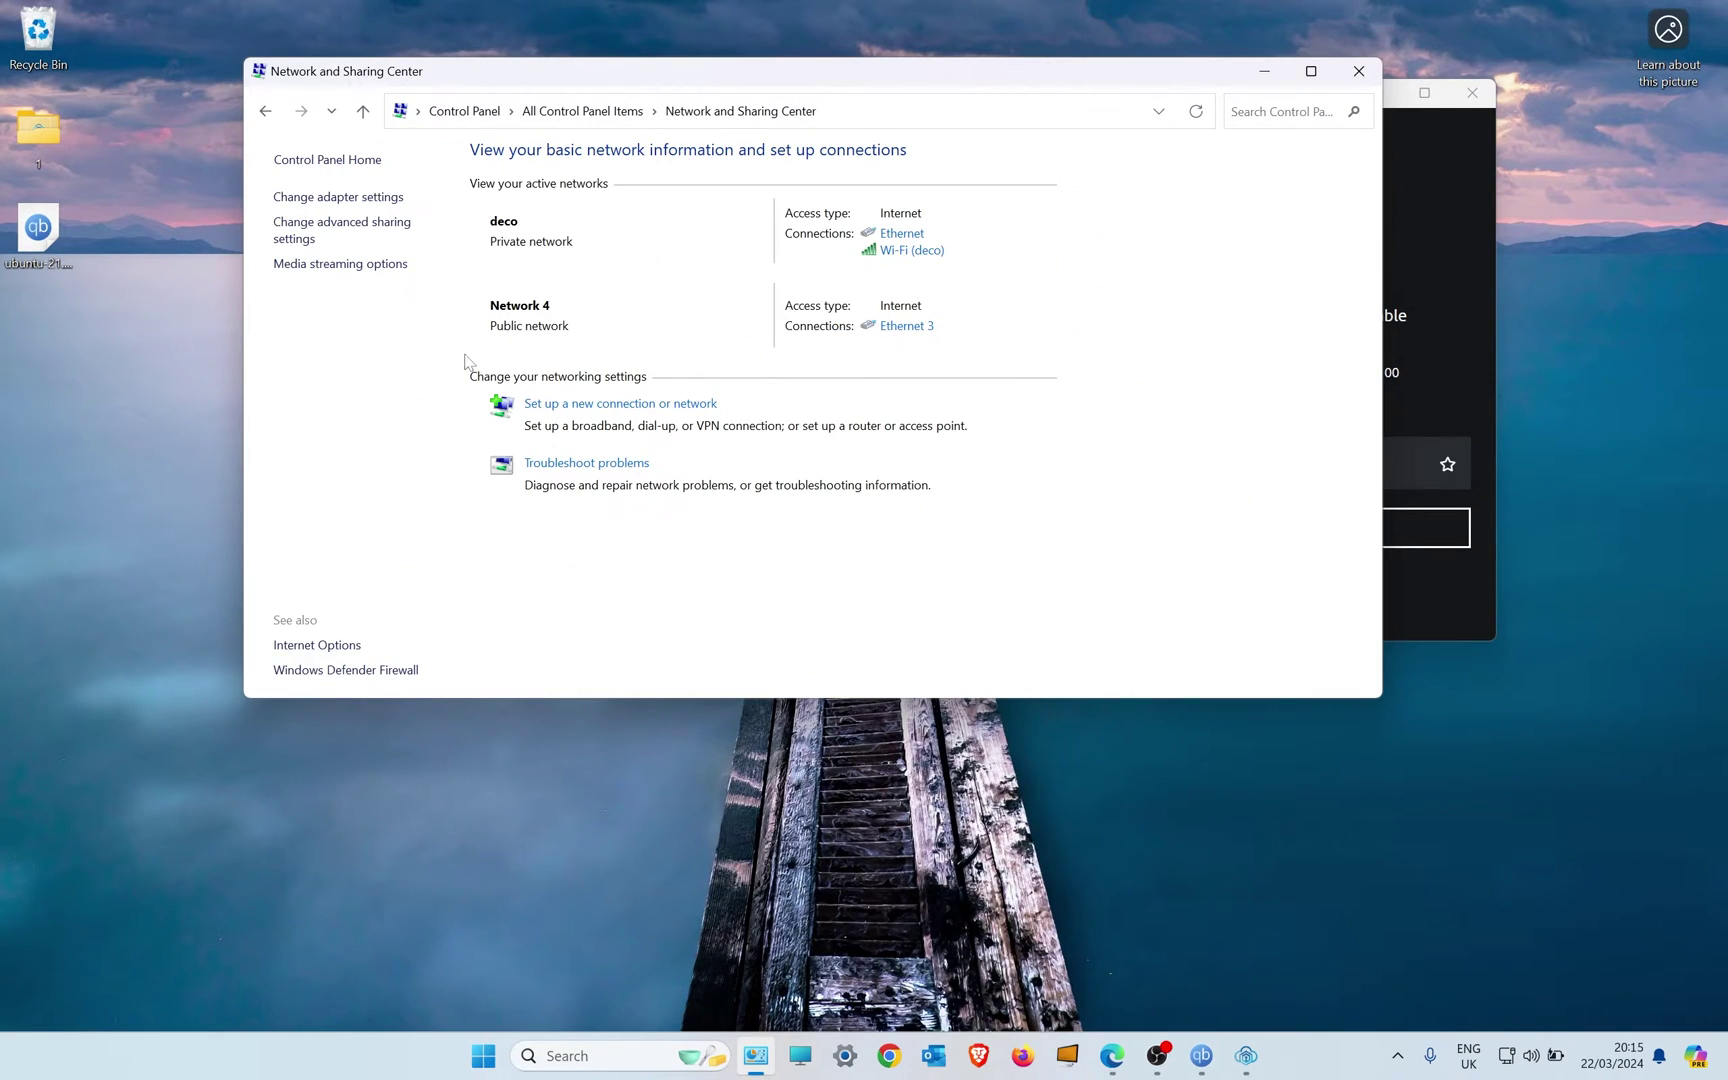
{"action": "left_click", "coordinate": [302, 203]}
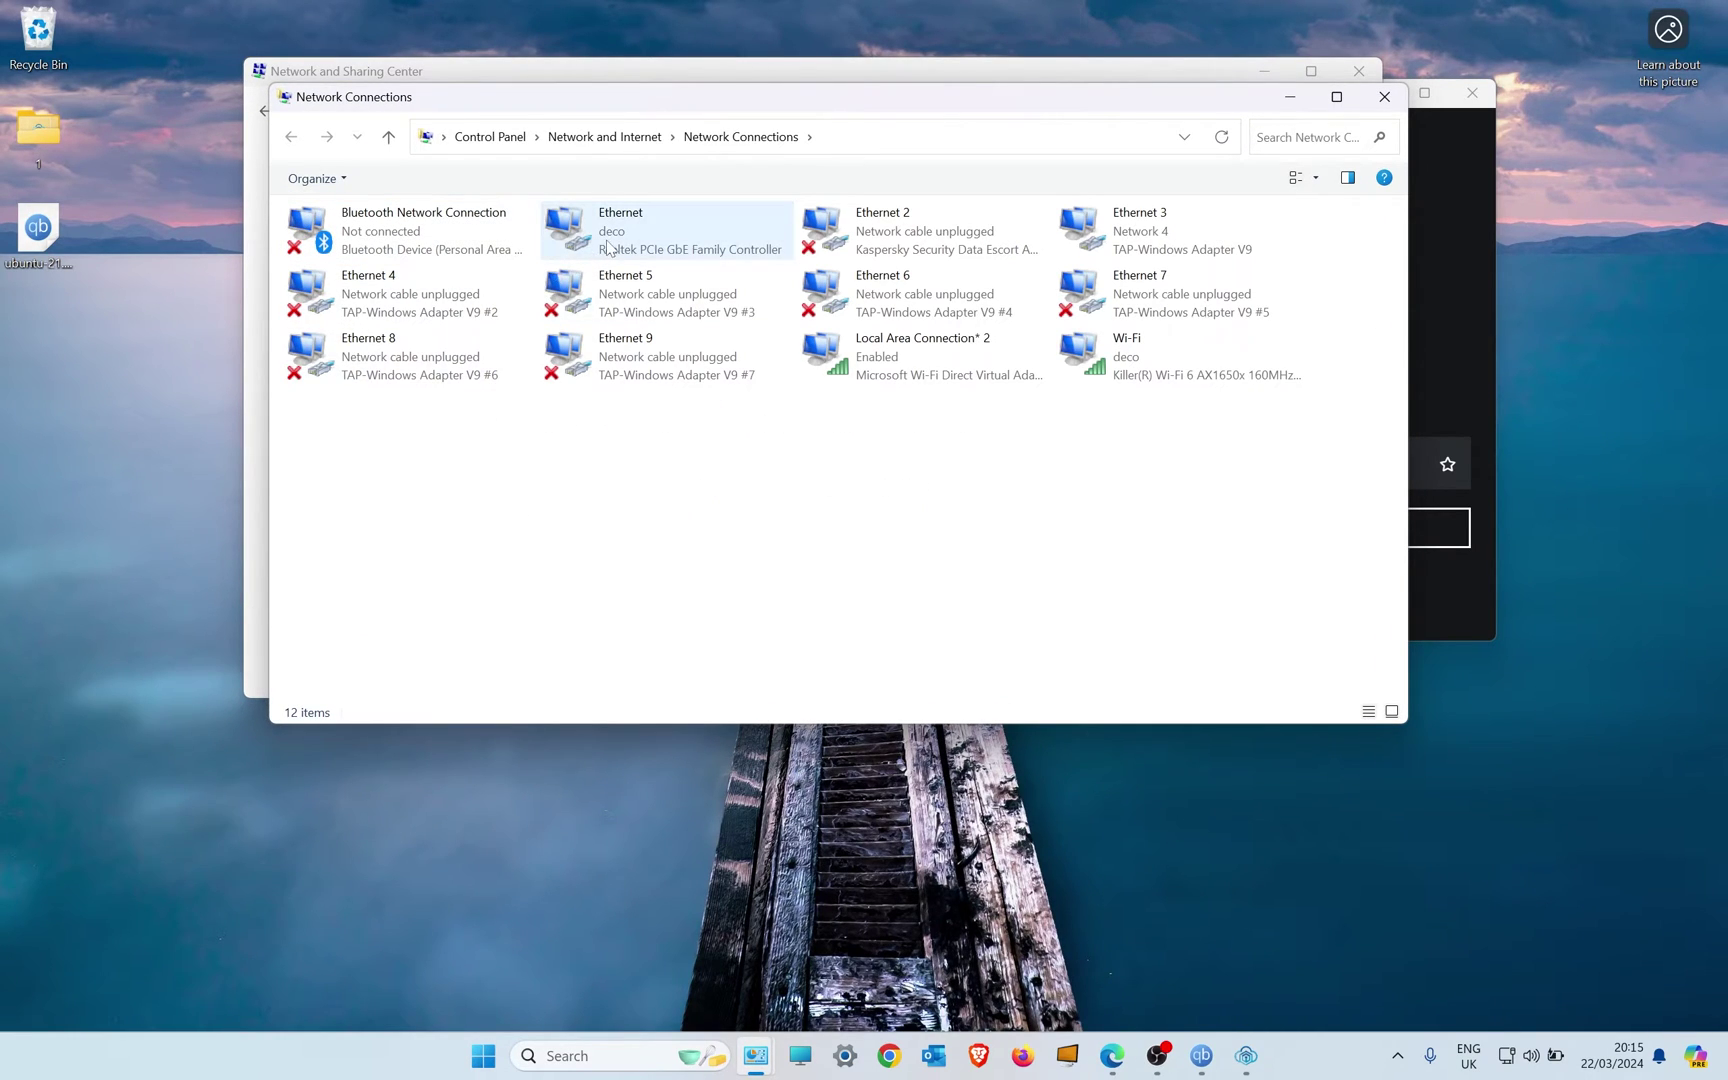
{"action": "left_click", "coordinate": [889, 230]}
{"action": "double_click", "coordinate": [889, 233]}
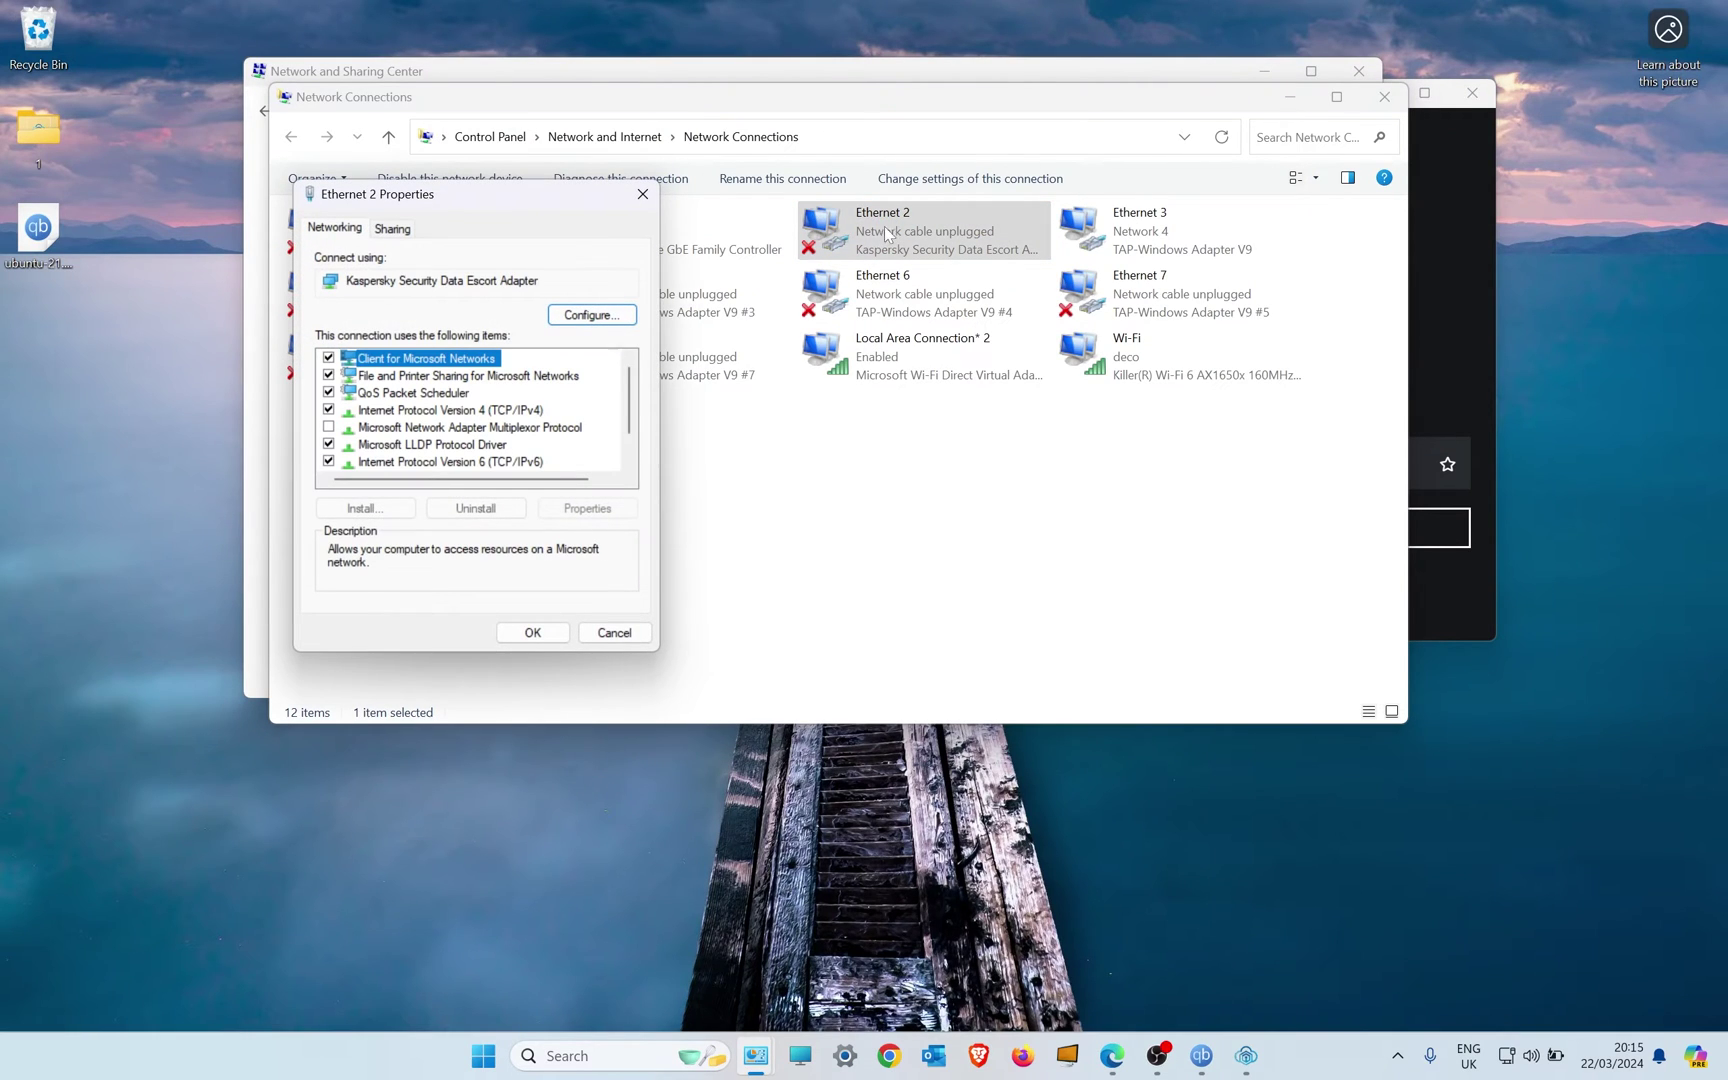
{"action": "left_click", "coordinate": [614, 632]}
{"action": "double_click", "coordinate": [1110, 230]}
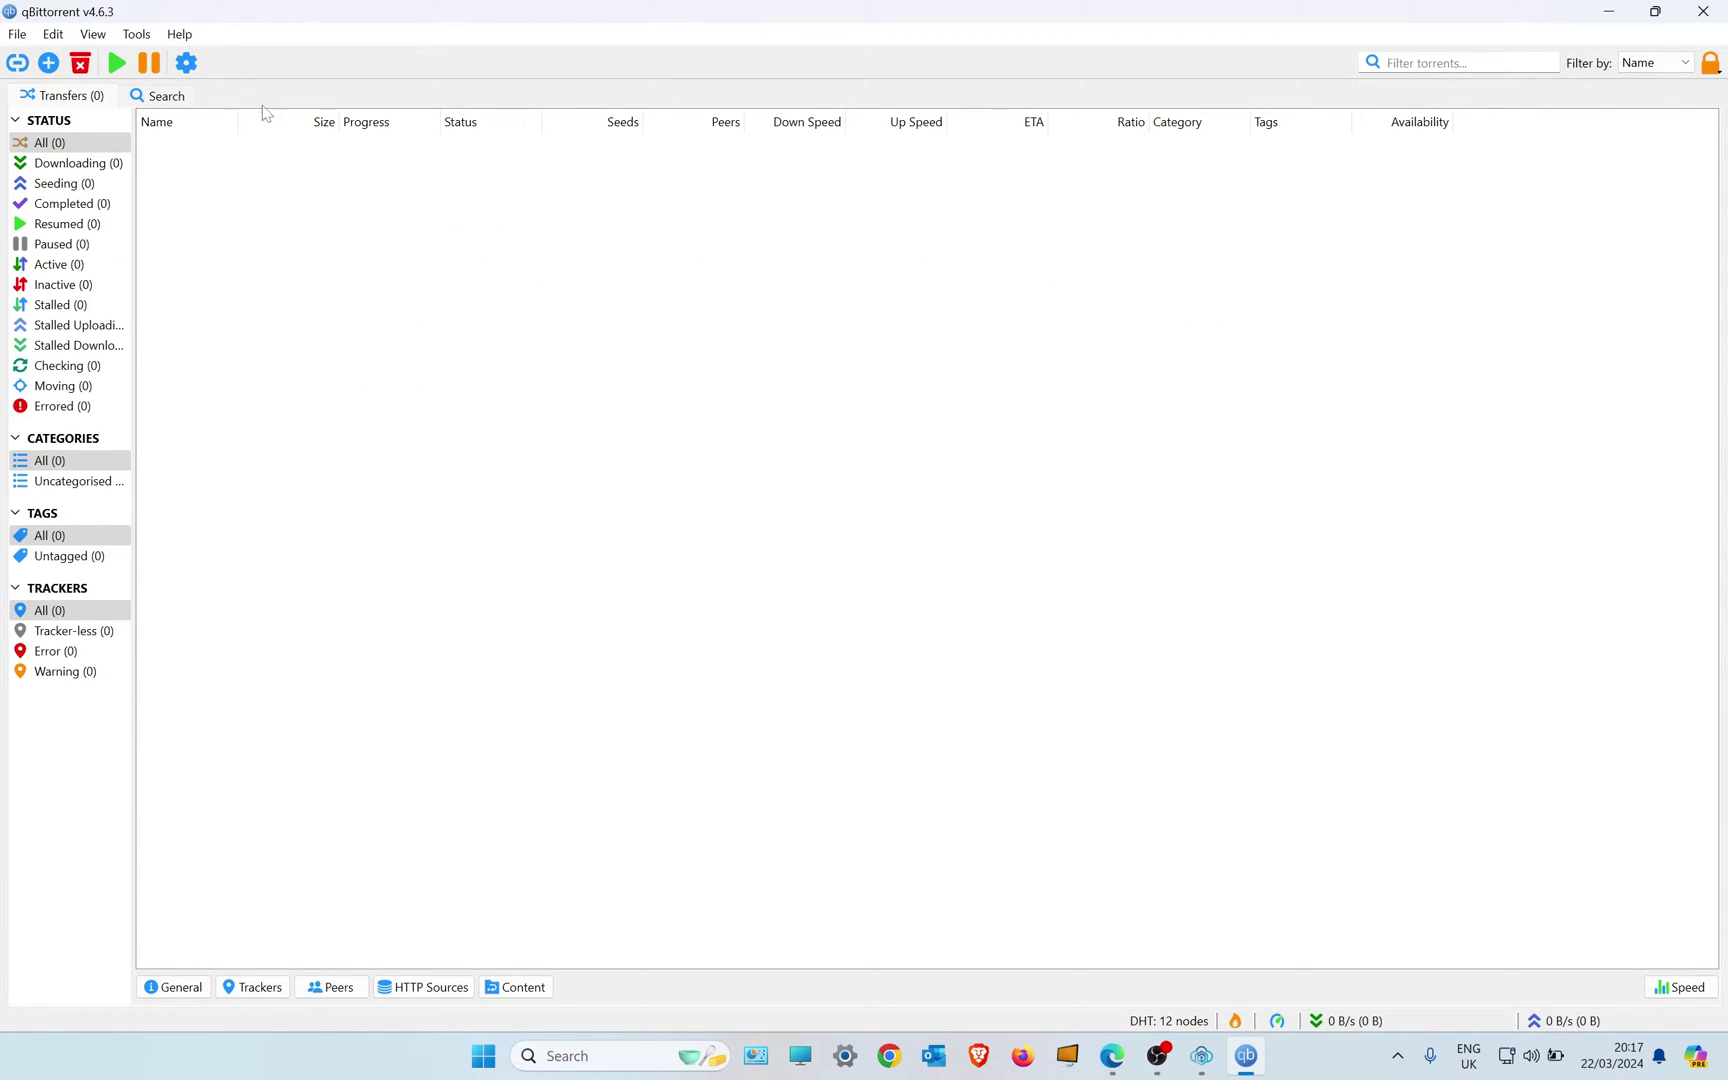
Step: Set qBittorrent's Advanced network interface to Ethernet 3, apply it and close Options
{"action": "left_click", "coordinate": [186, 63]}
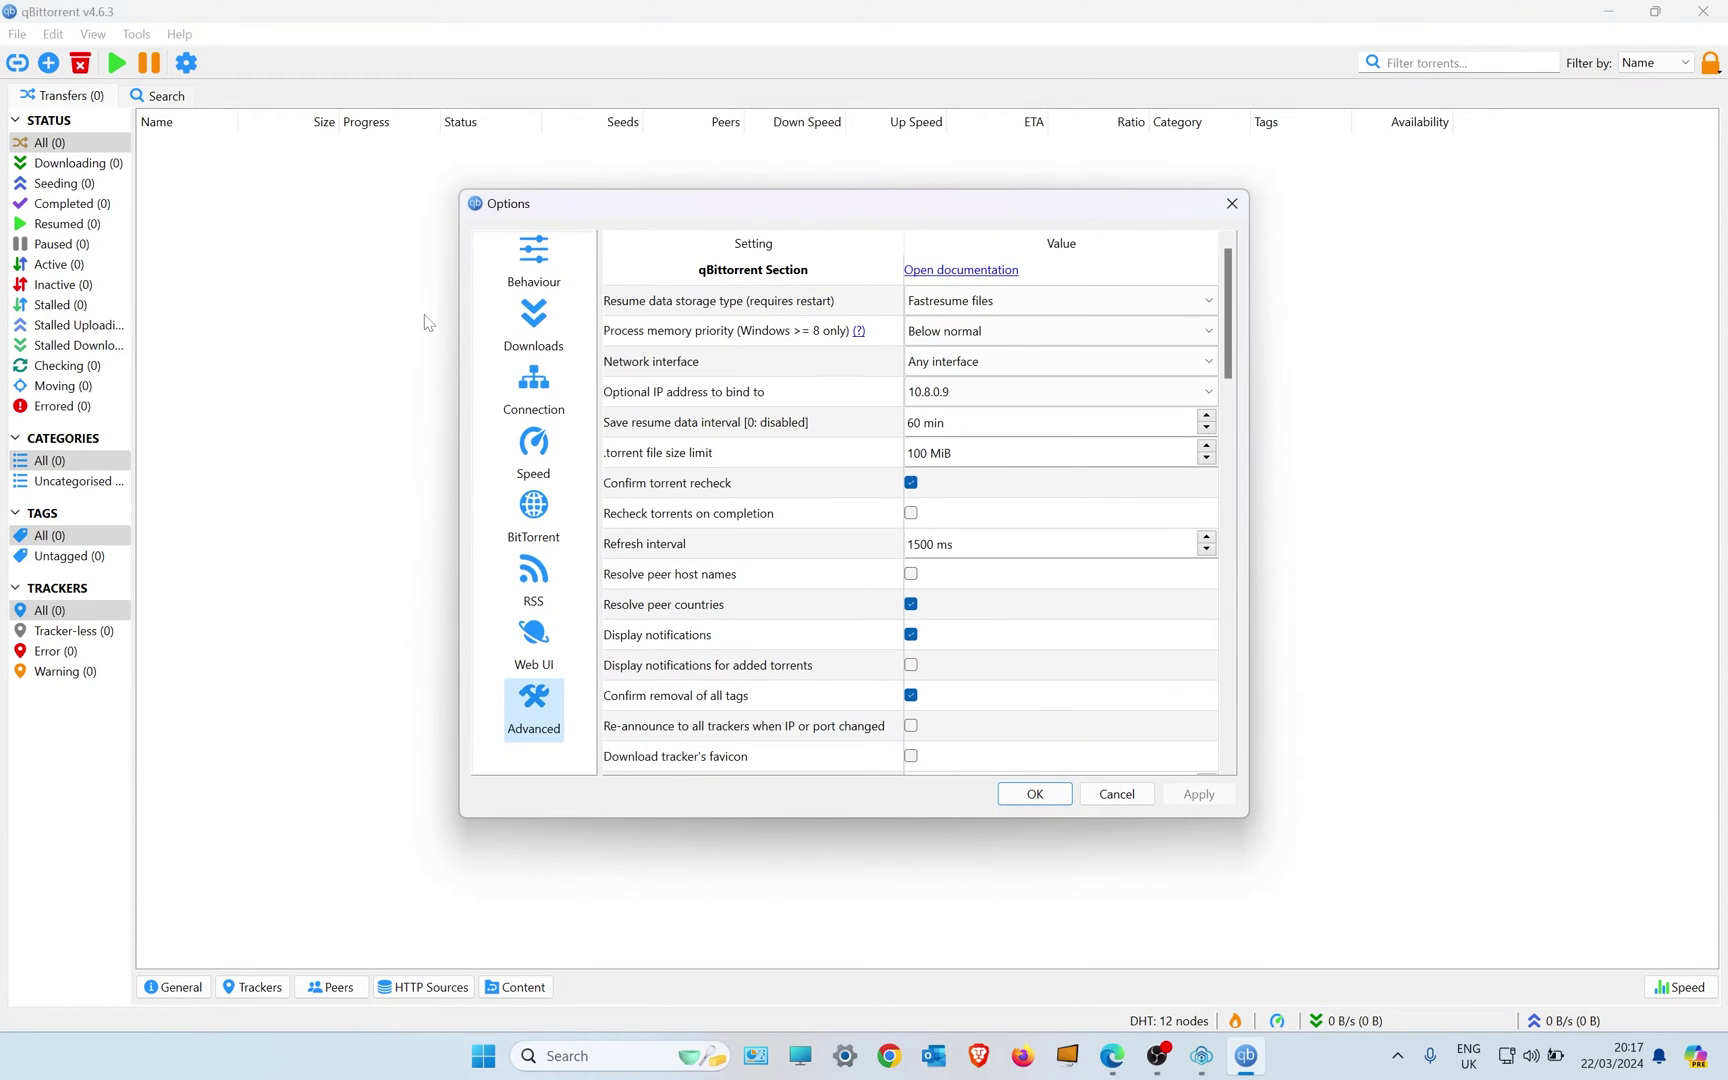
{"action": "left_click", "coordinate": [930, 365]}
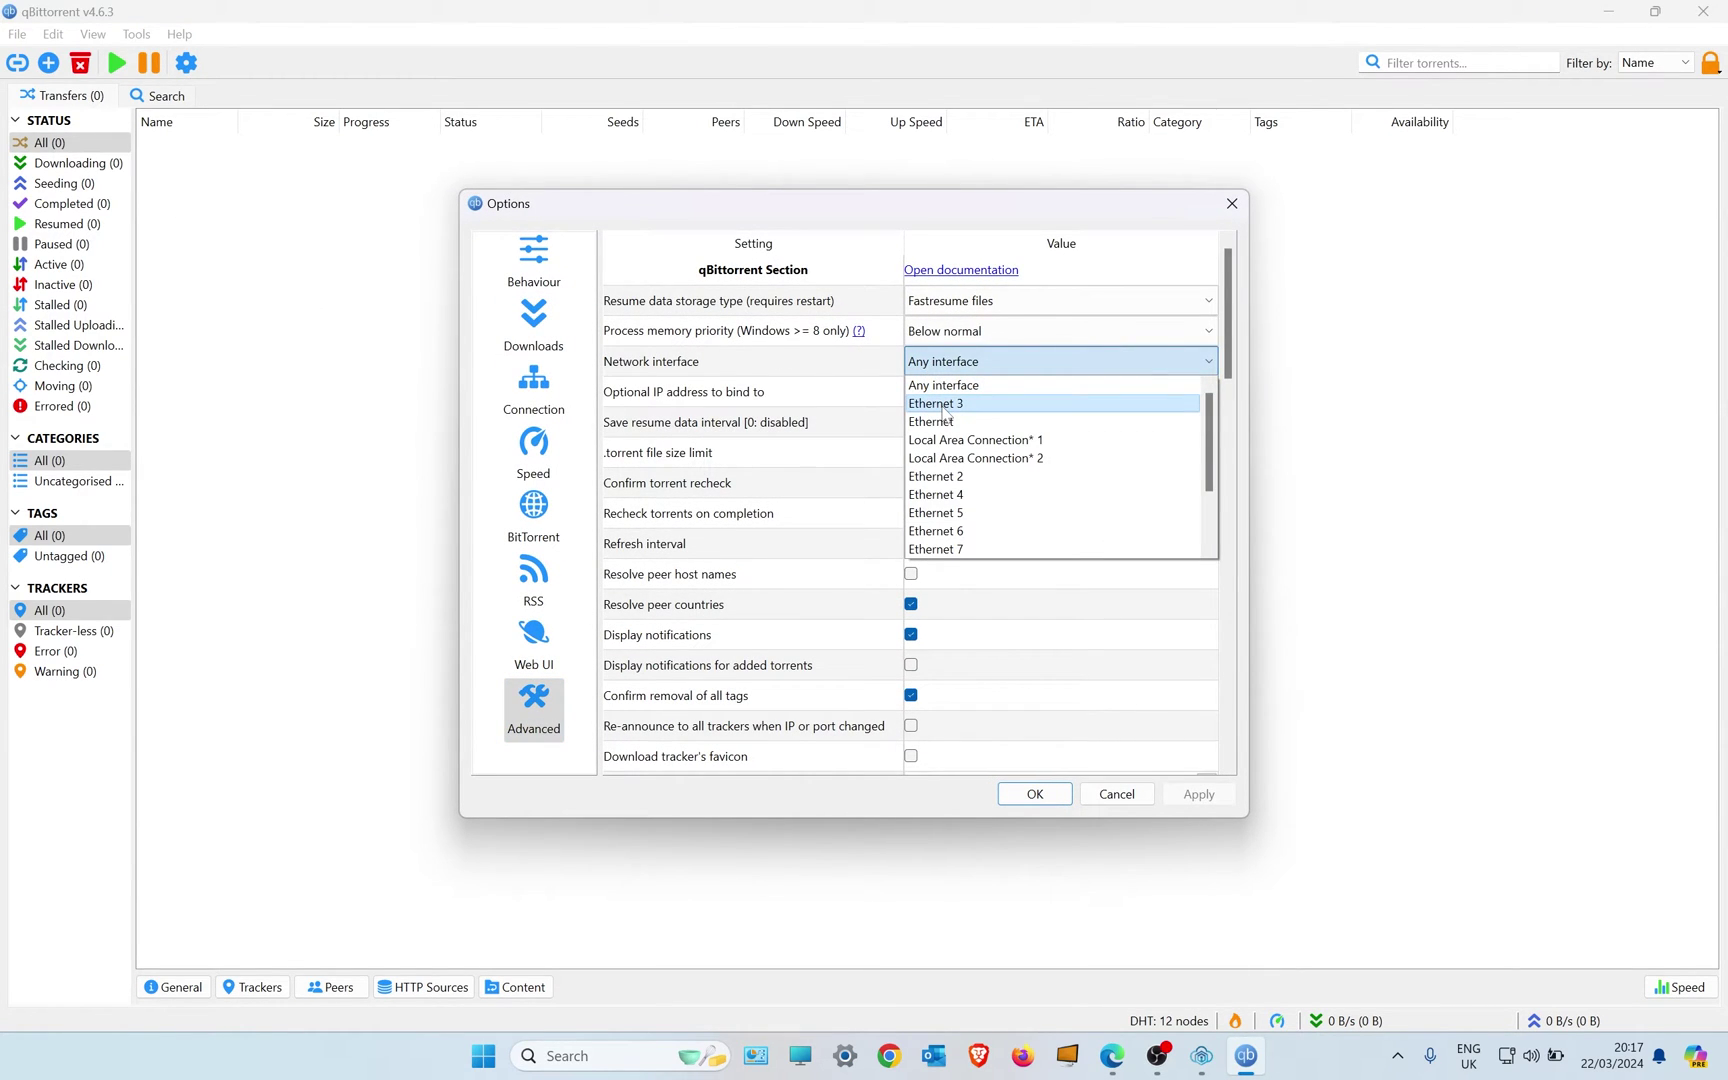
{"action": "left_click", "coordinate": [943, 402]}
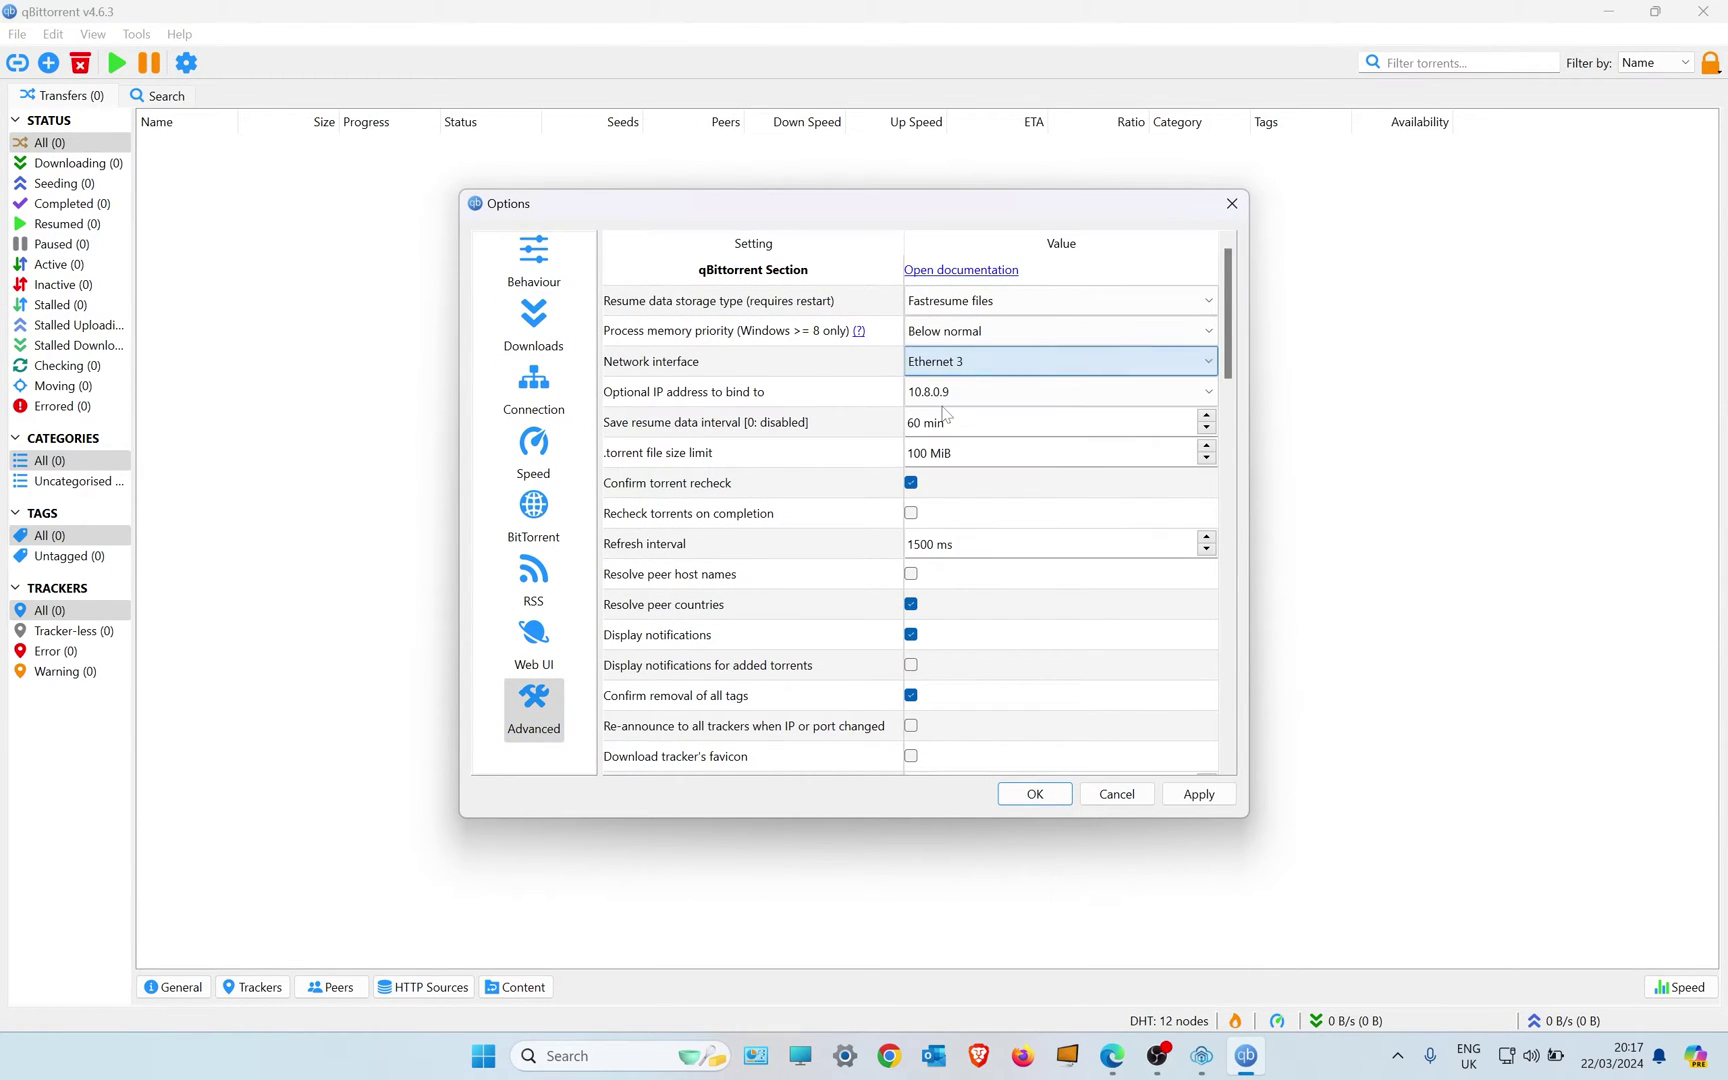
{"action": "left_click", "coordinate": [1199, 795]}
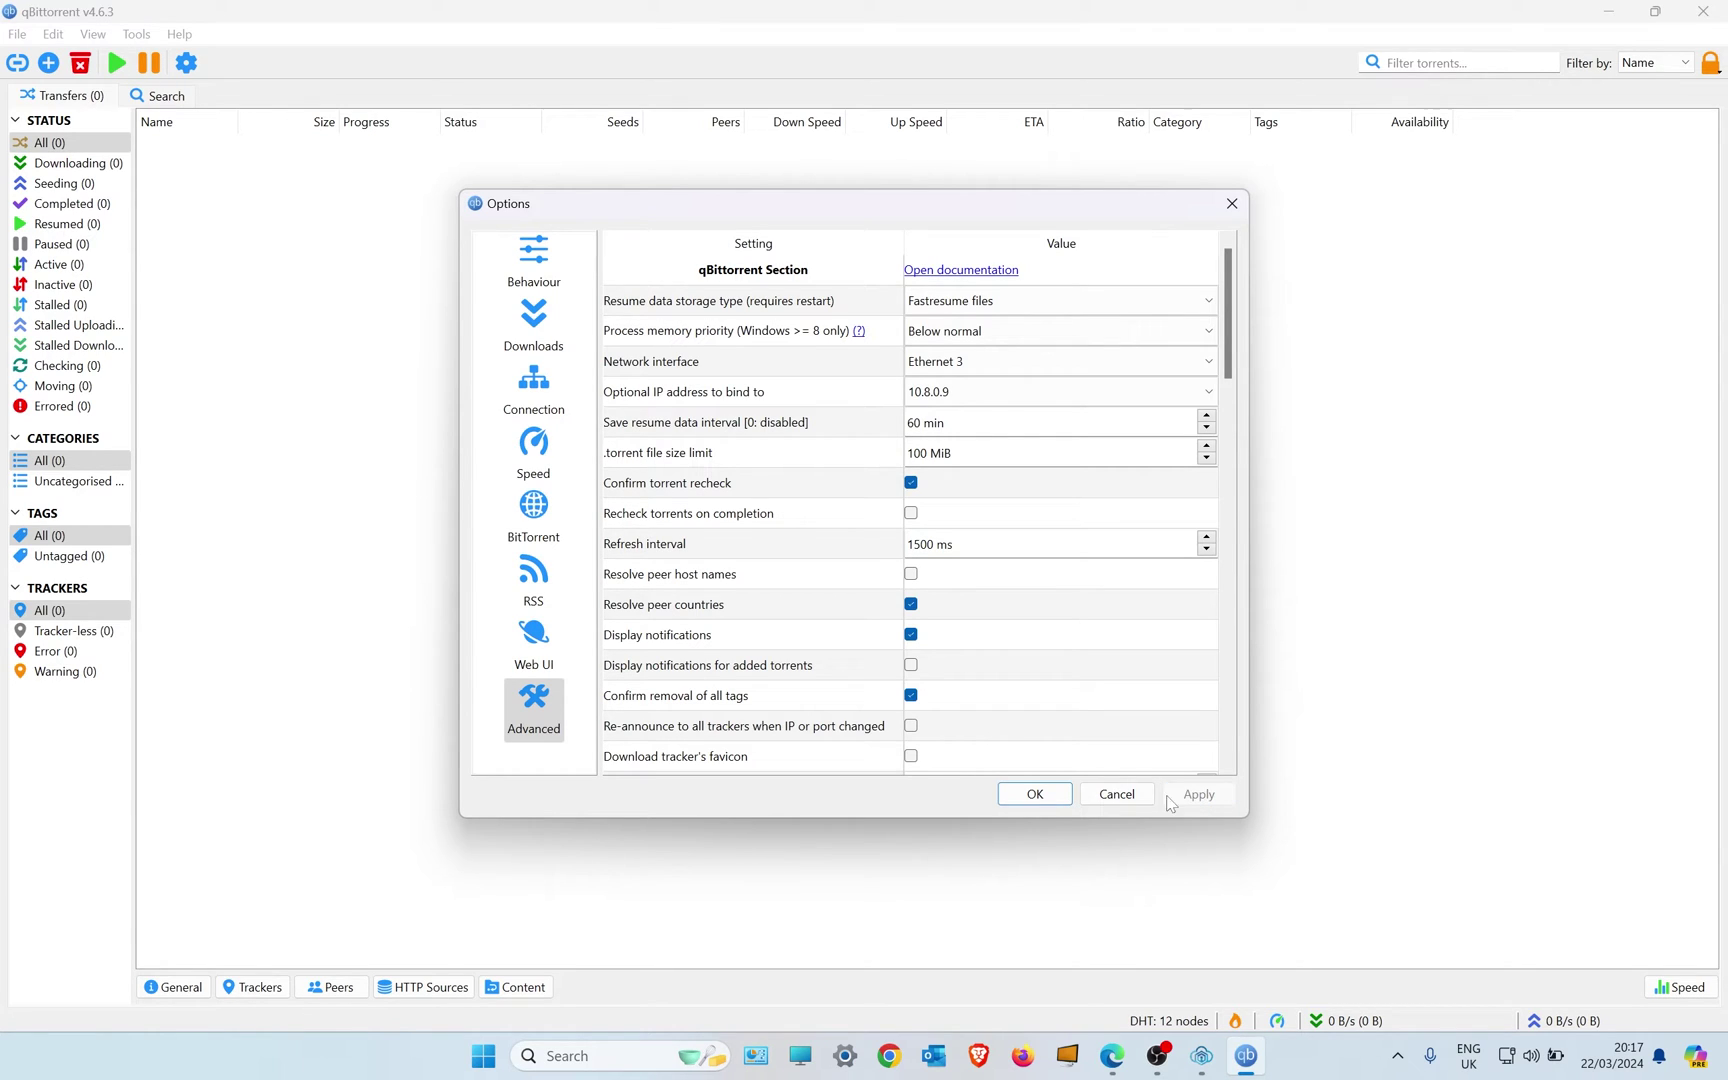
{"action": "left_click", "coordinate": [1035, 795]}
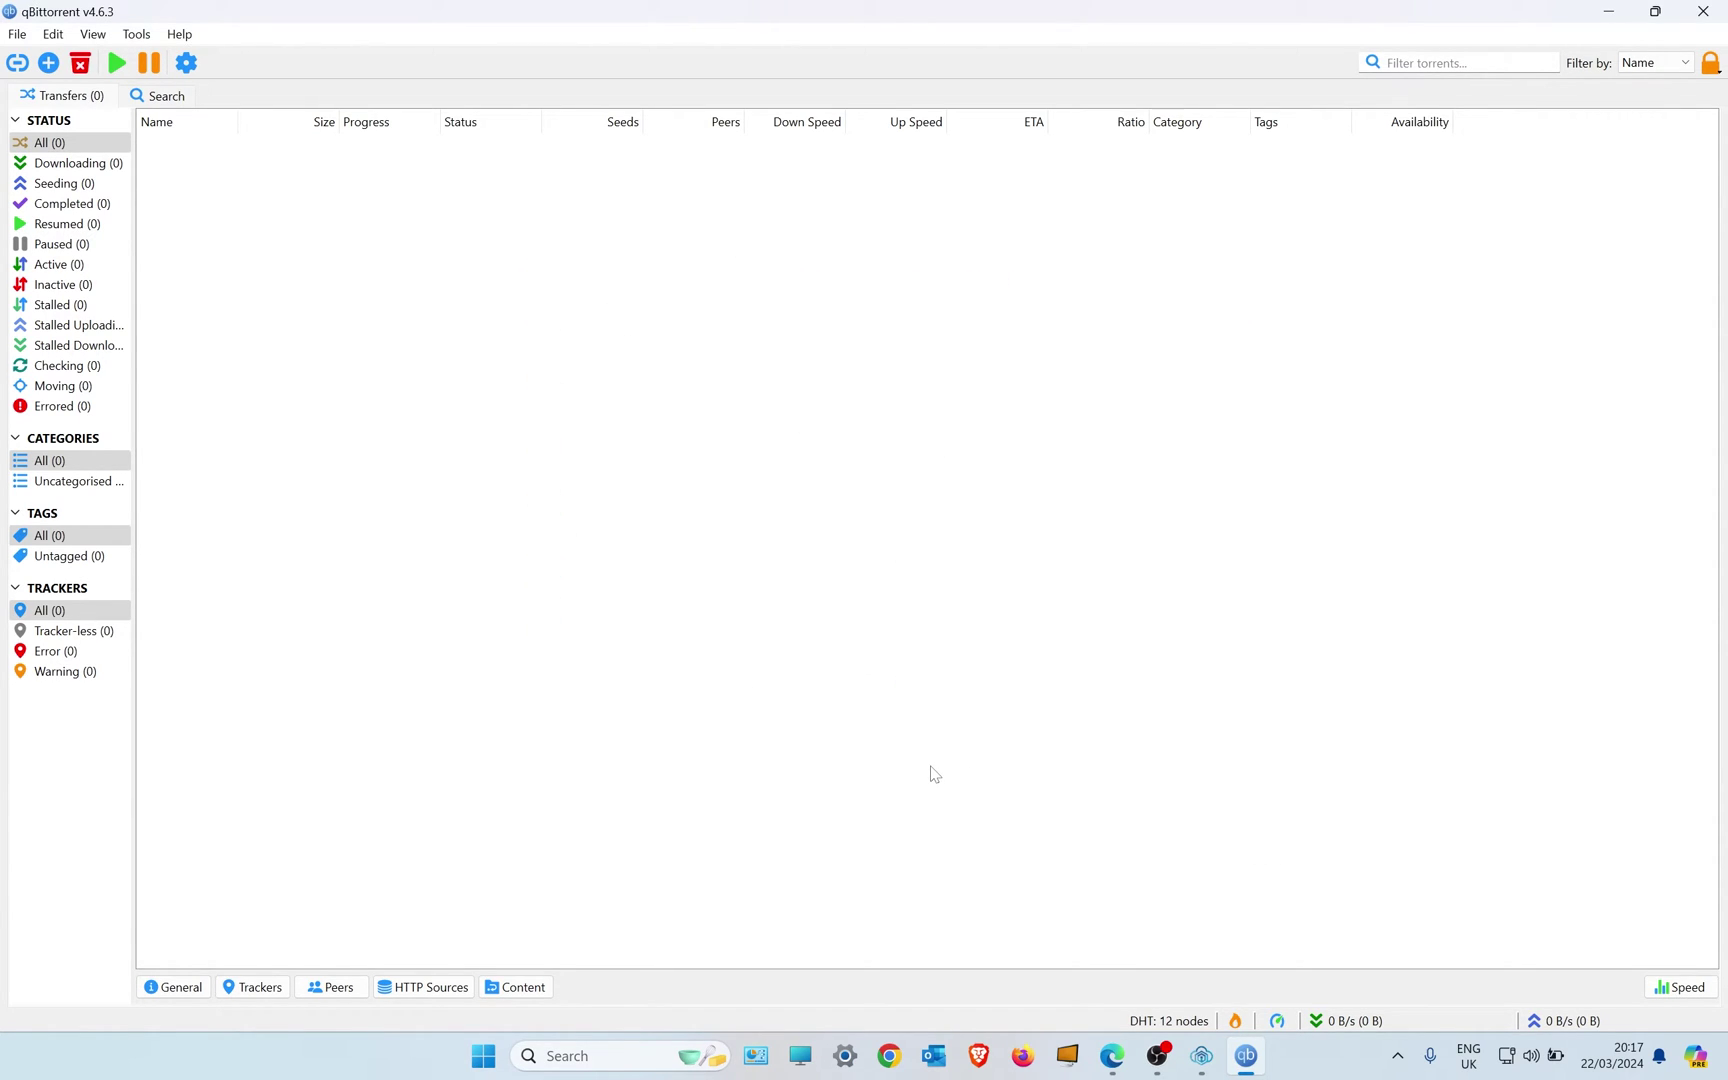
Step: Drag the ubuntu .torrent from the desktop into qBittorrent, confirm, and place DigibitVPN over the transfer list
{"action": "double_click", "coordinate": [760, 21]}
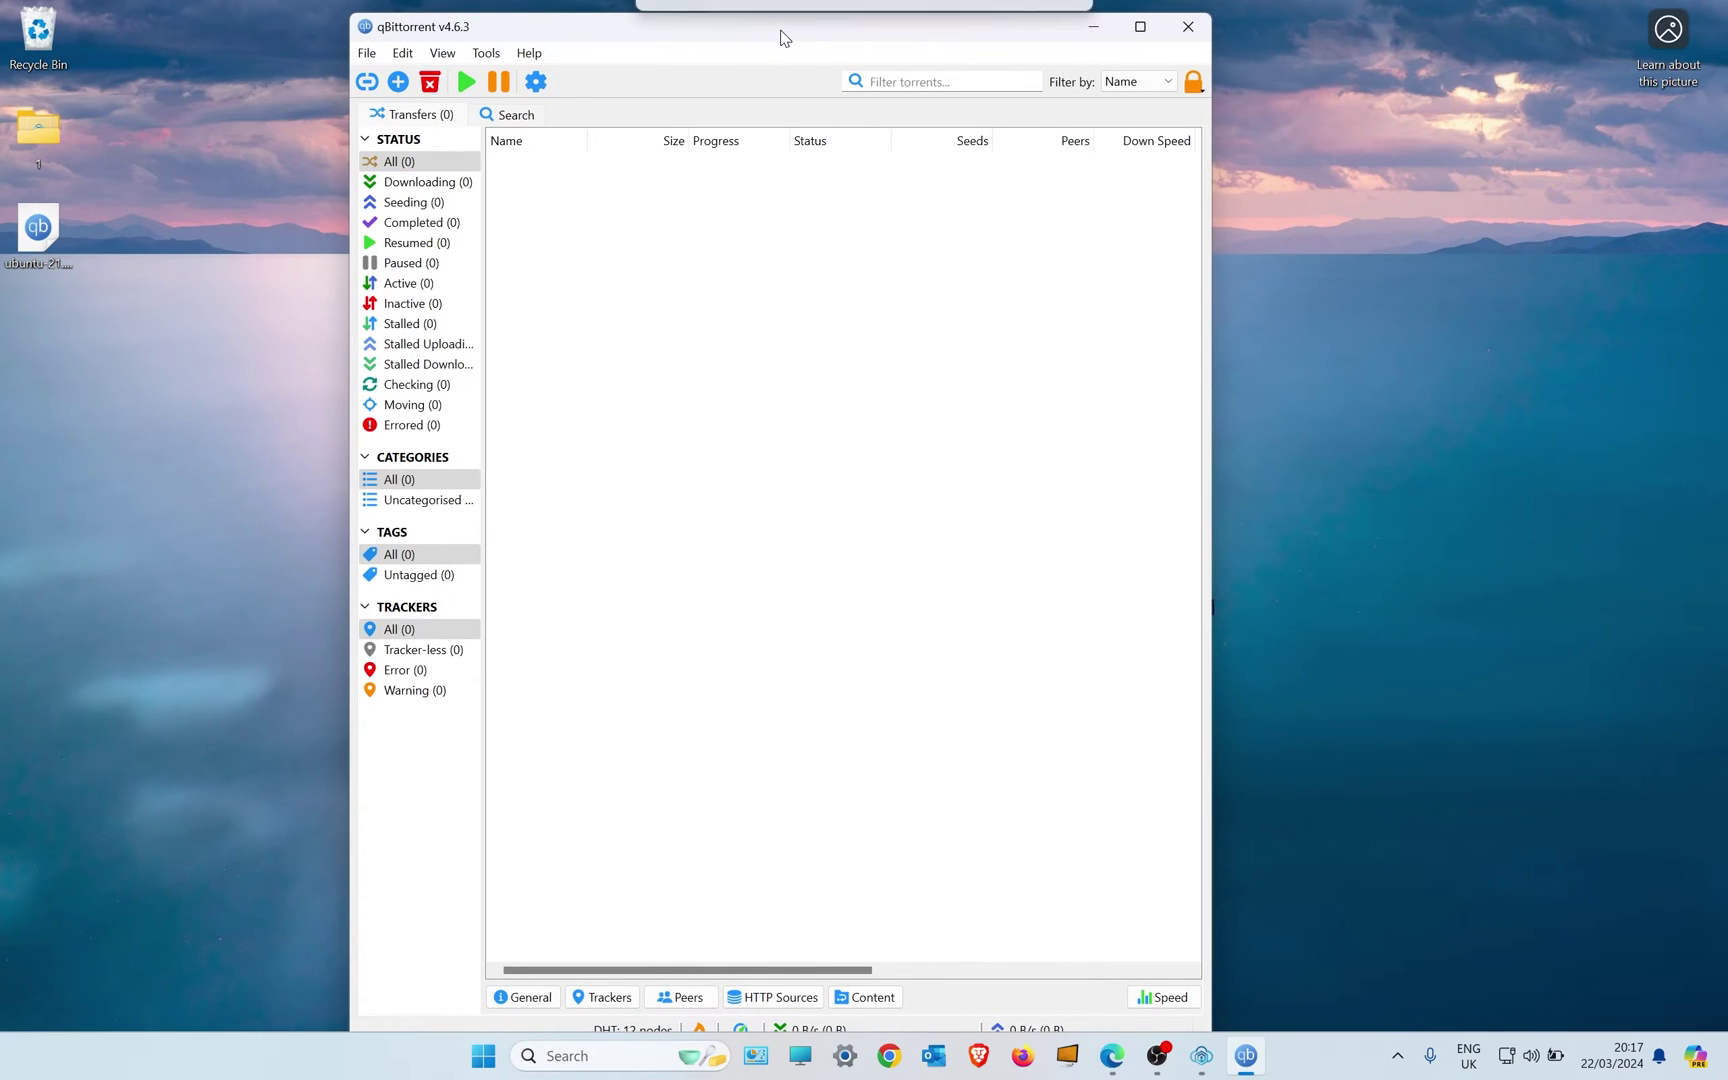
{"action": "left_click_drag", "start_coordinate": [38, 228], "coordinate": [604, 350]}
{"action": "left_click", "coordinate": [1102, 860]}
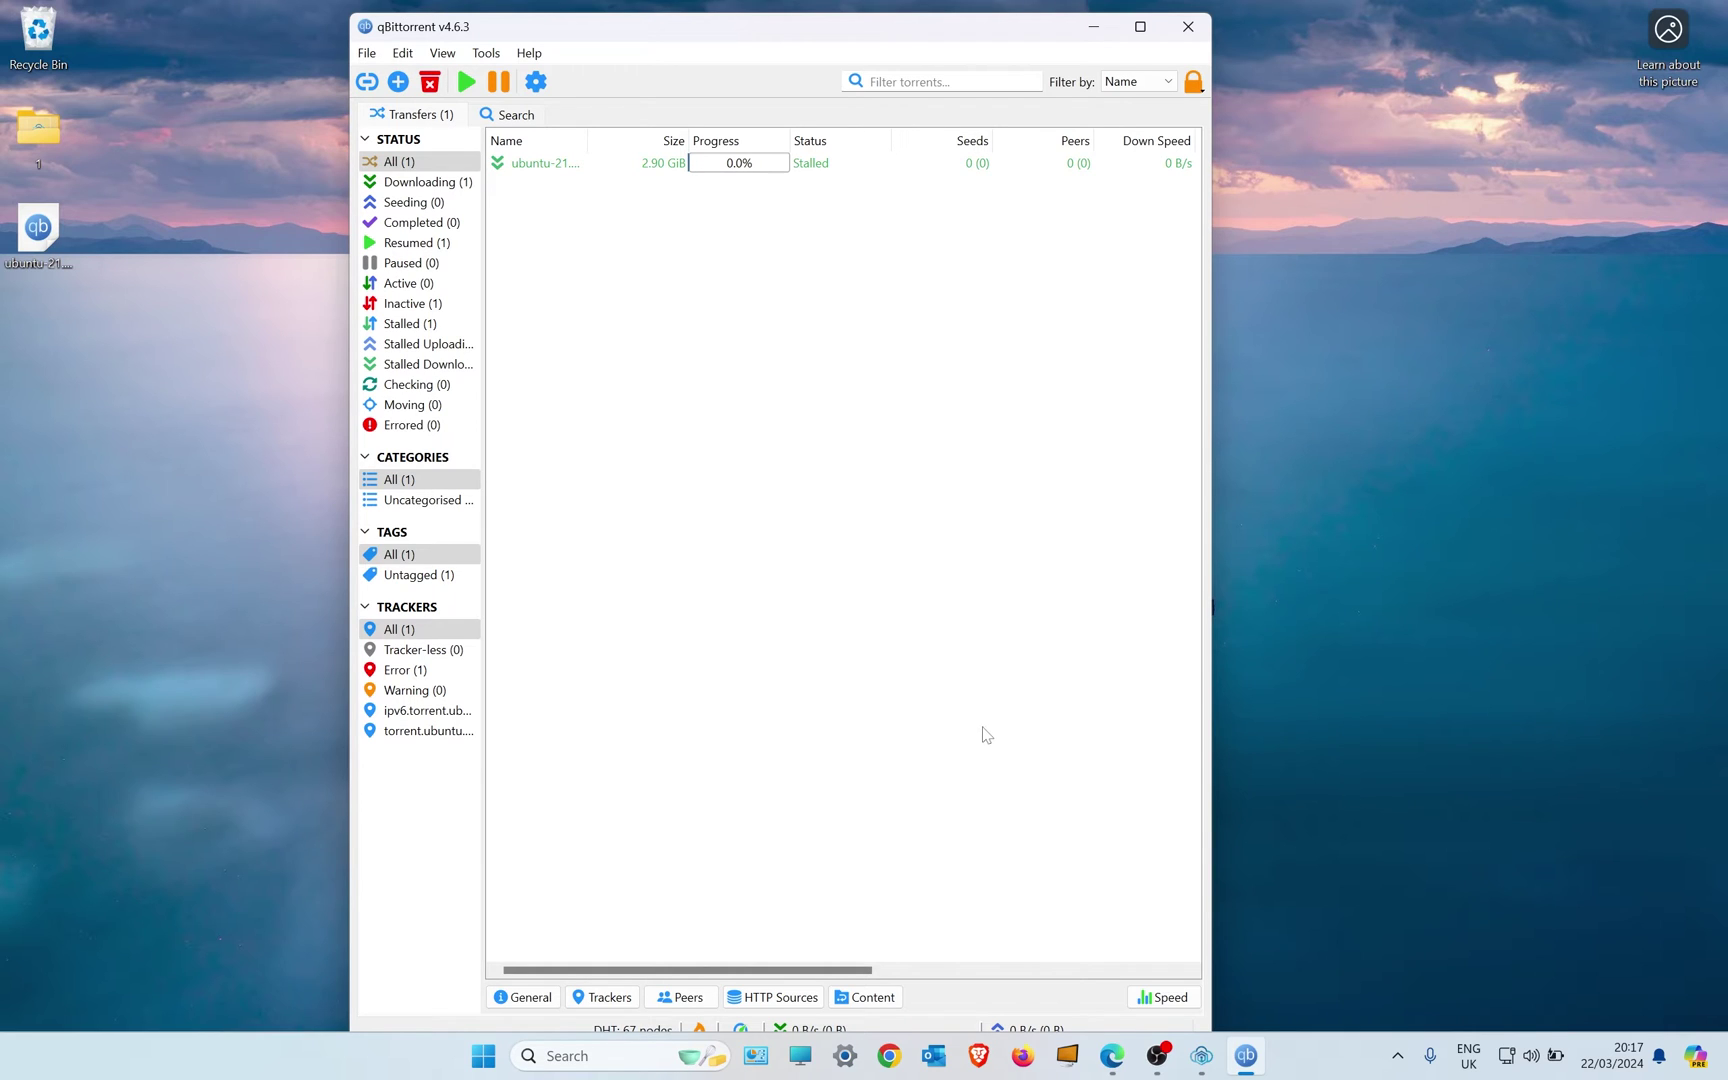
{"action": "left_click", "coordinate": [1137, 28]}
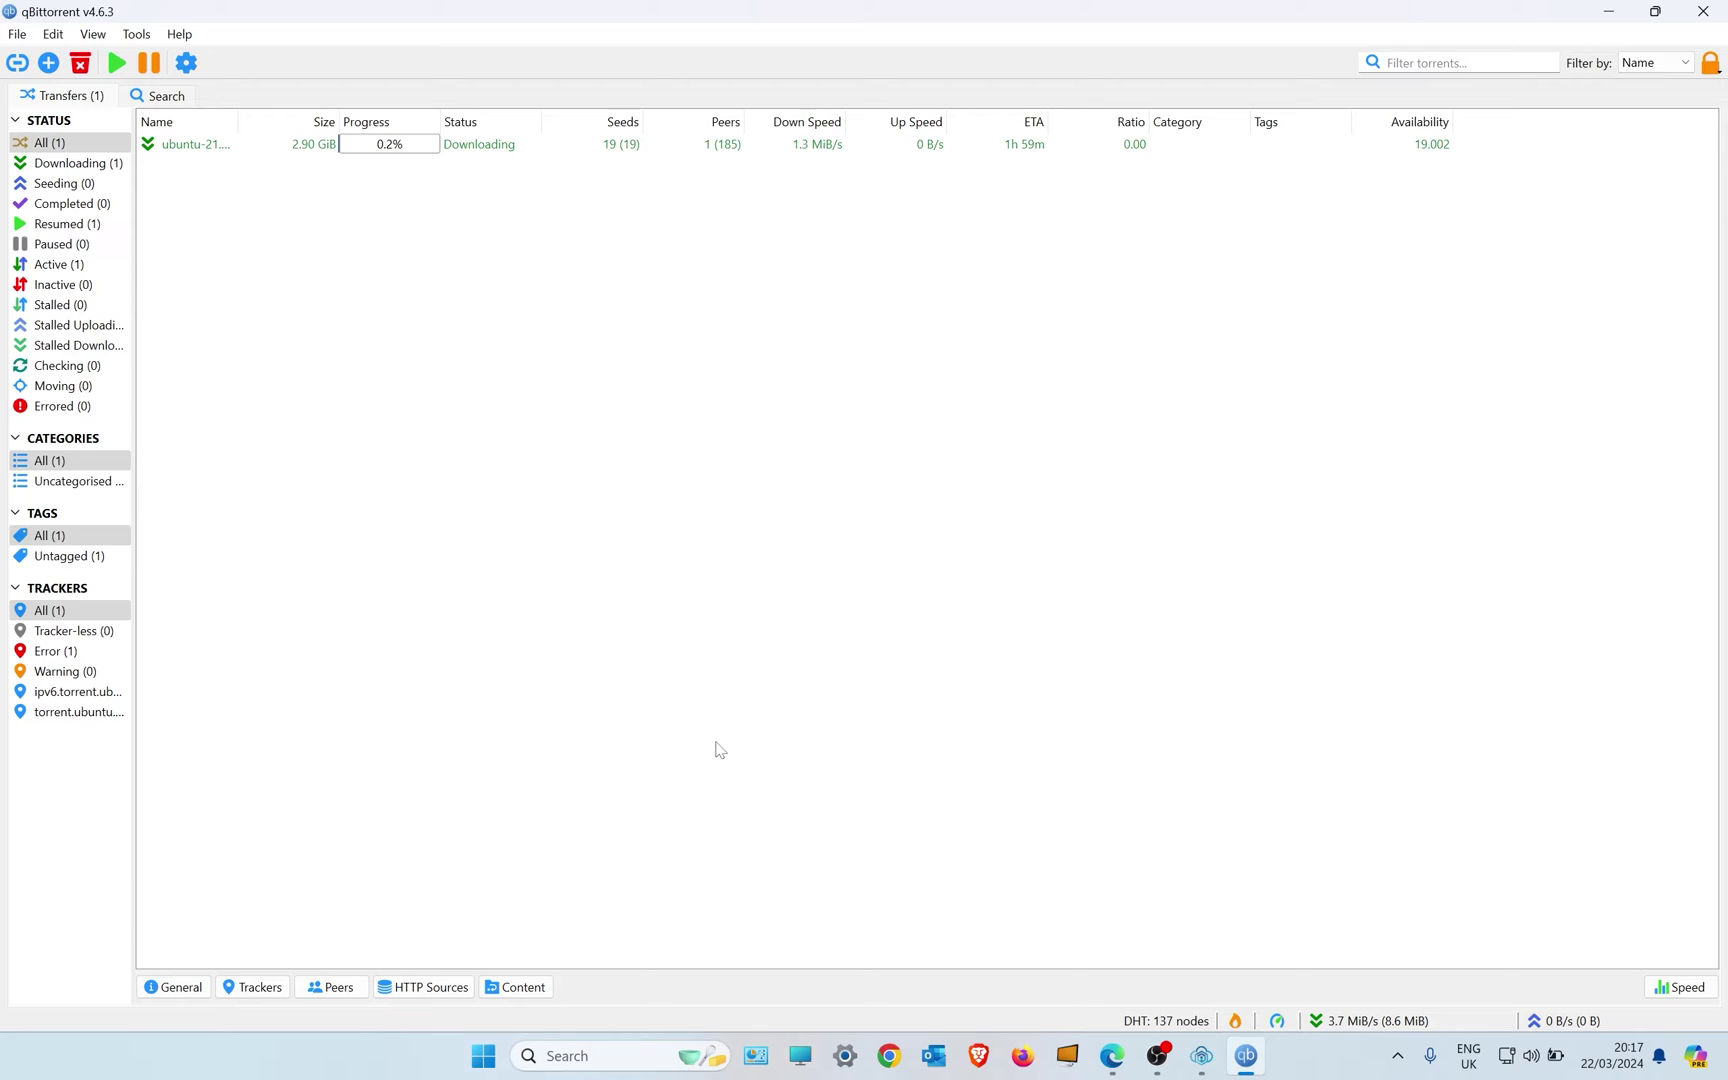
{"action": "left_click", "coordinate": [1200, 1055]}
{"action": "left_click_drag", "start_coordinate": [1295, 107], "coordinate": [1408, 203]}
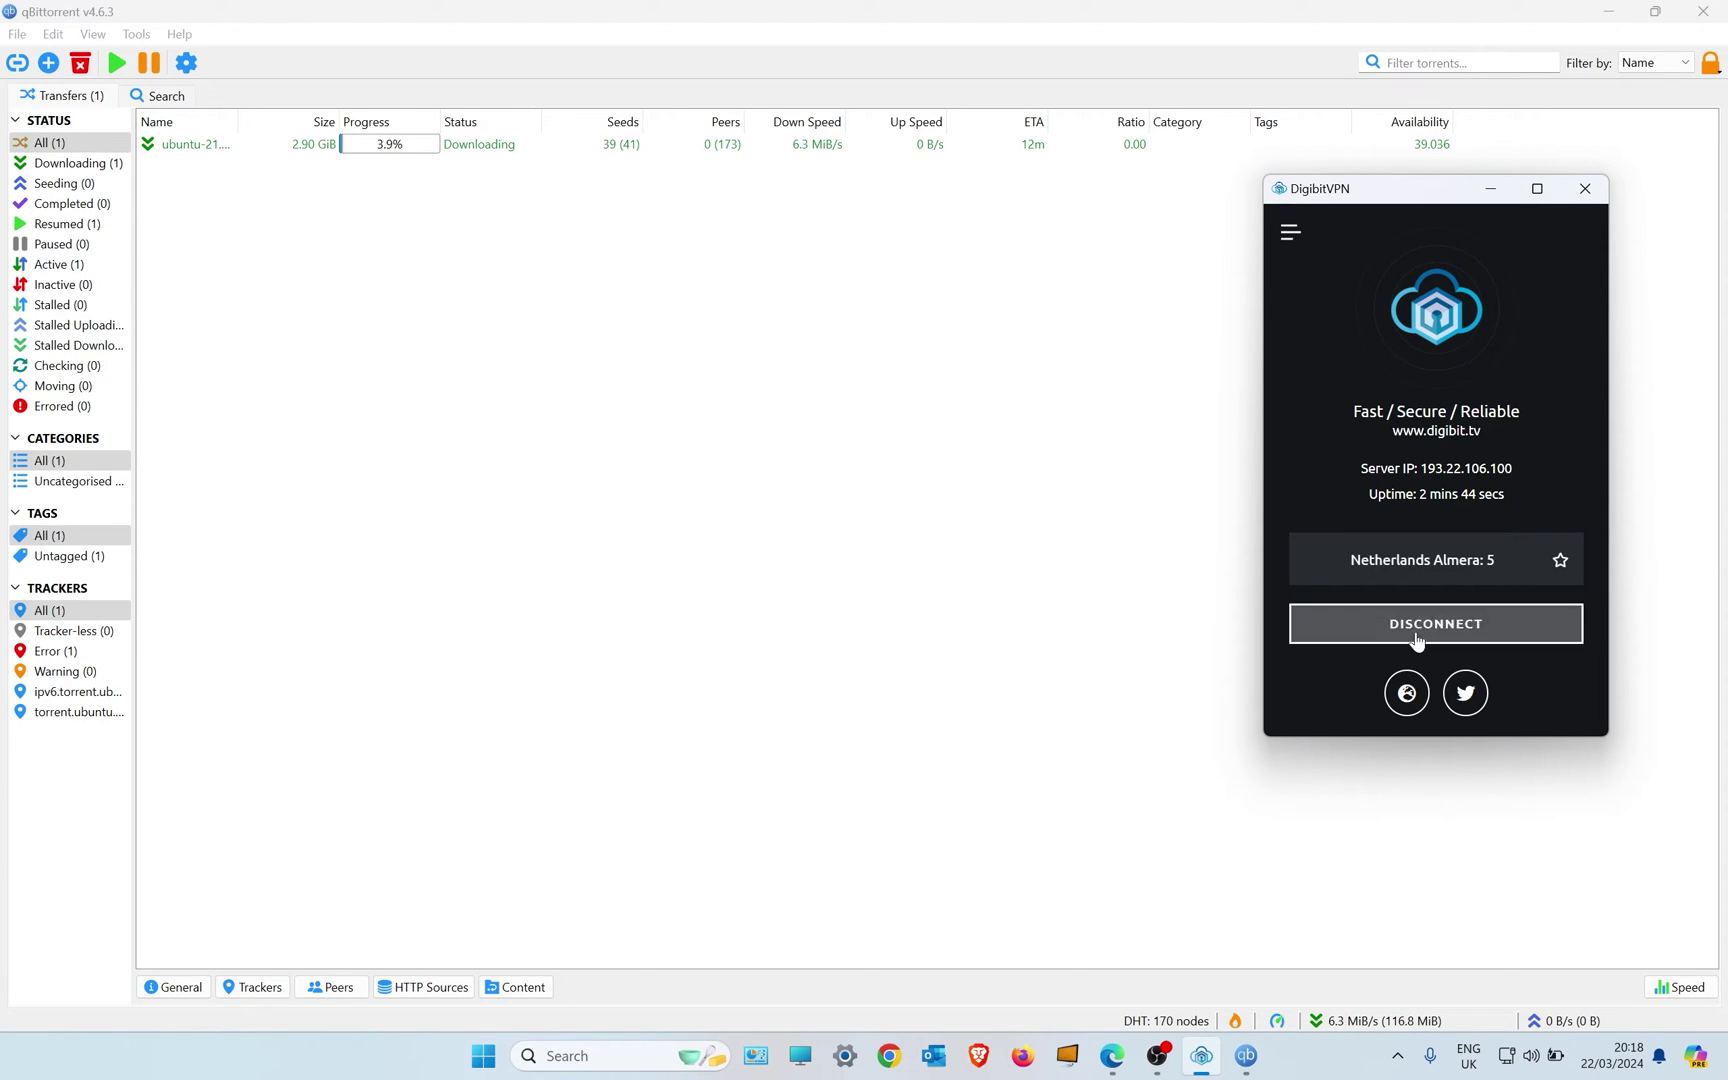
Step: Disconnect DigibitVPN and close the Edge speed-test window after confirming 350 Mbps internet
{"action": "left_click", "coordinate": [1377, 632]}
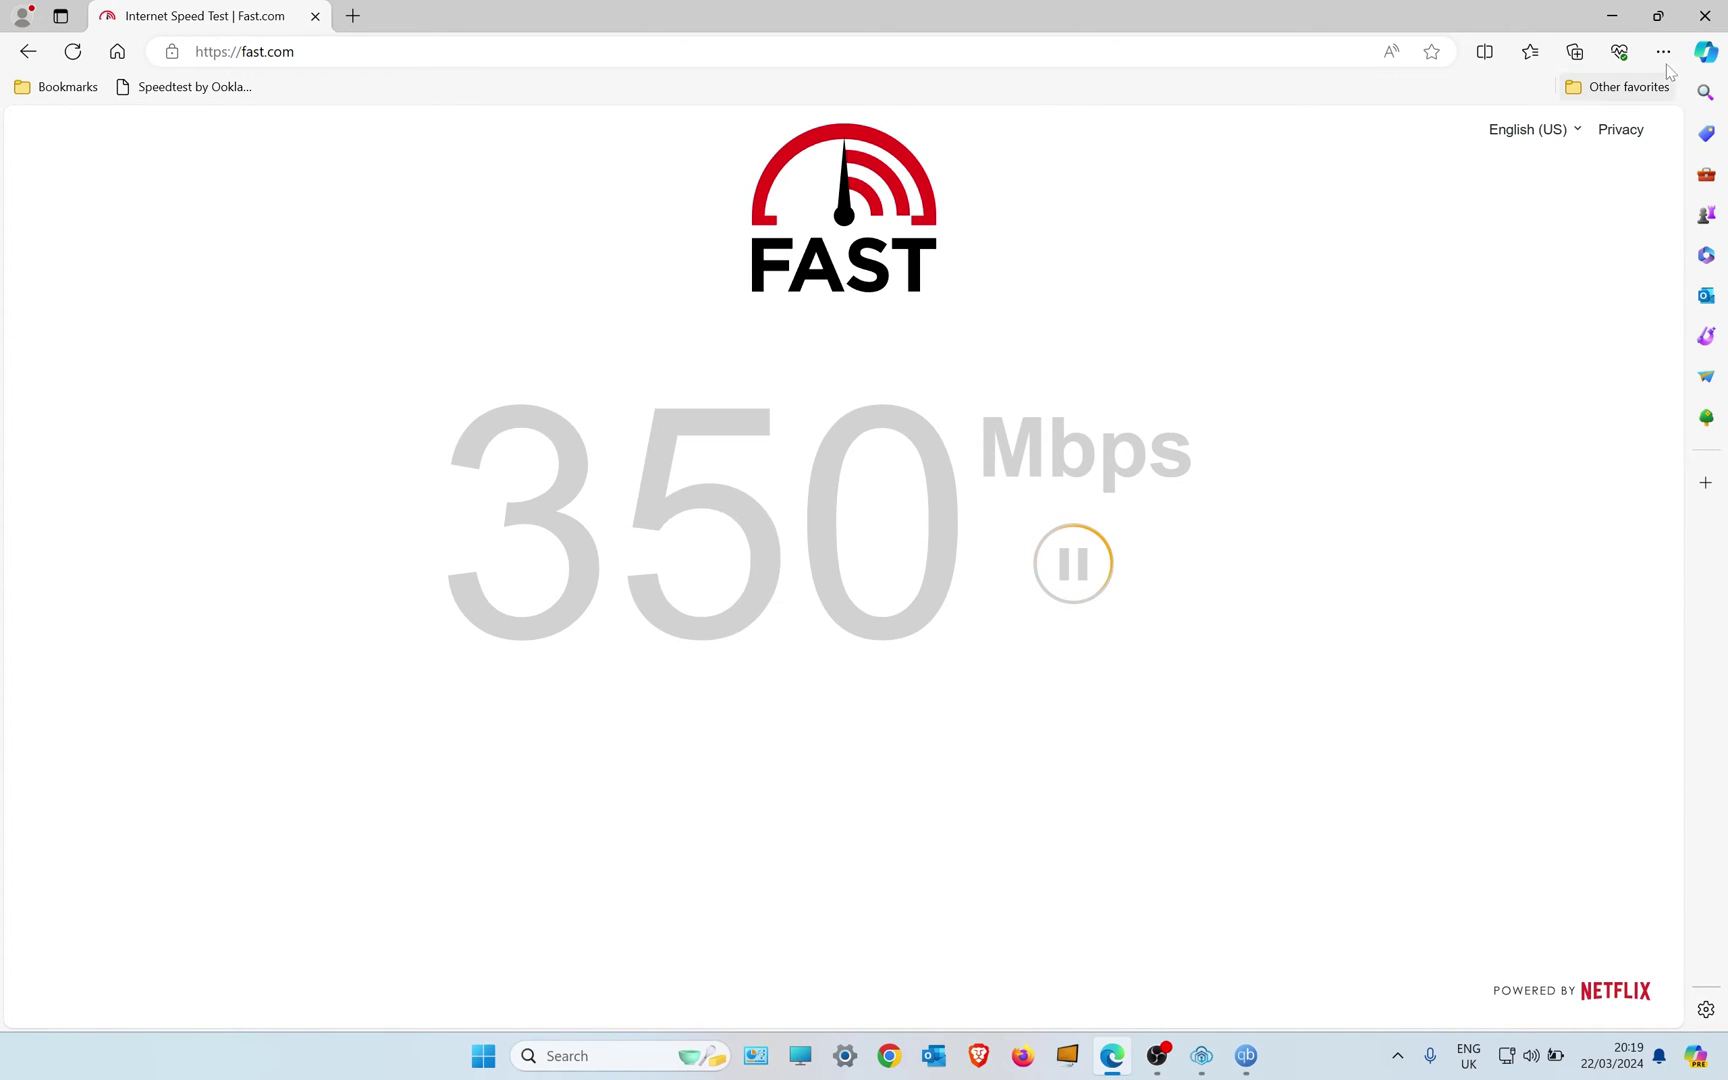
{"action": "left_click", "coordinate": [1705, 16]}
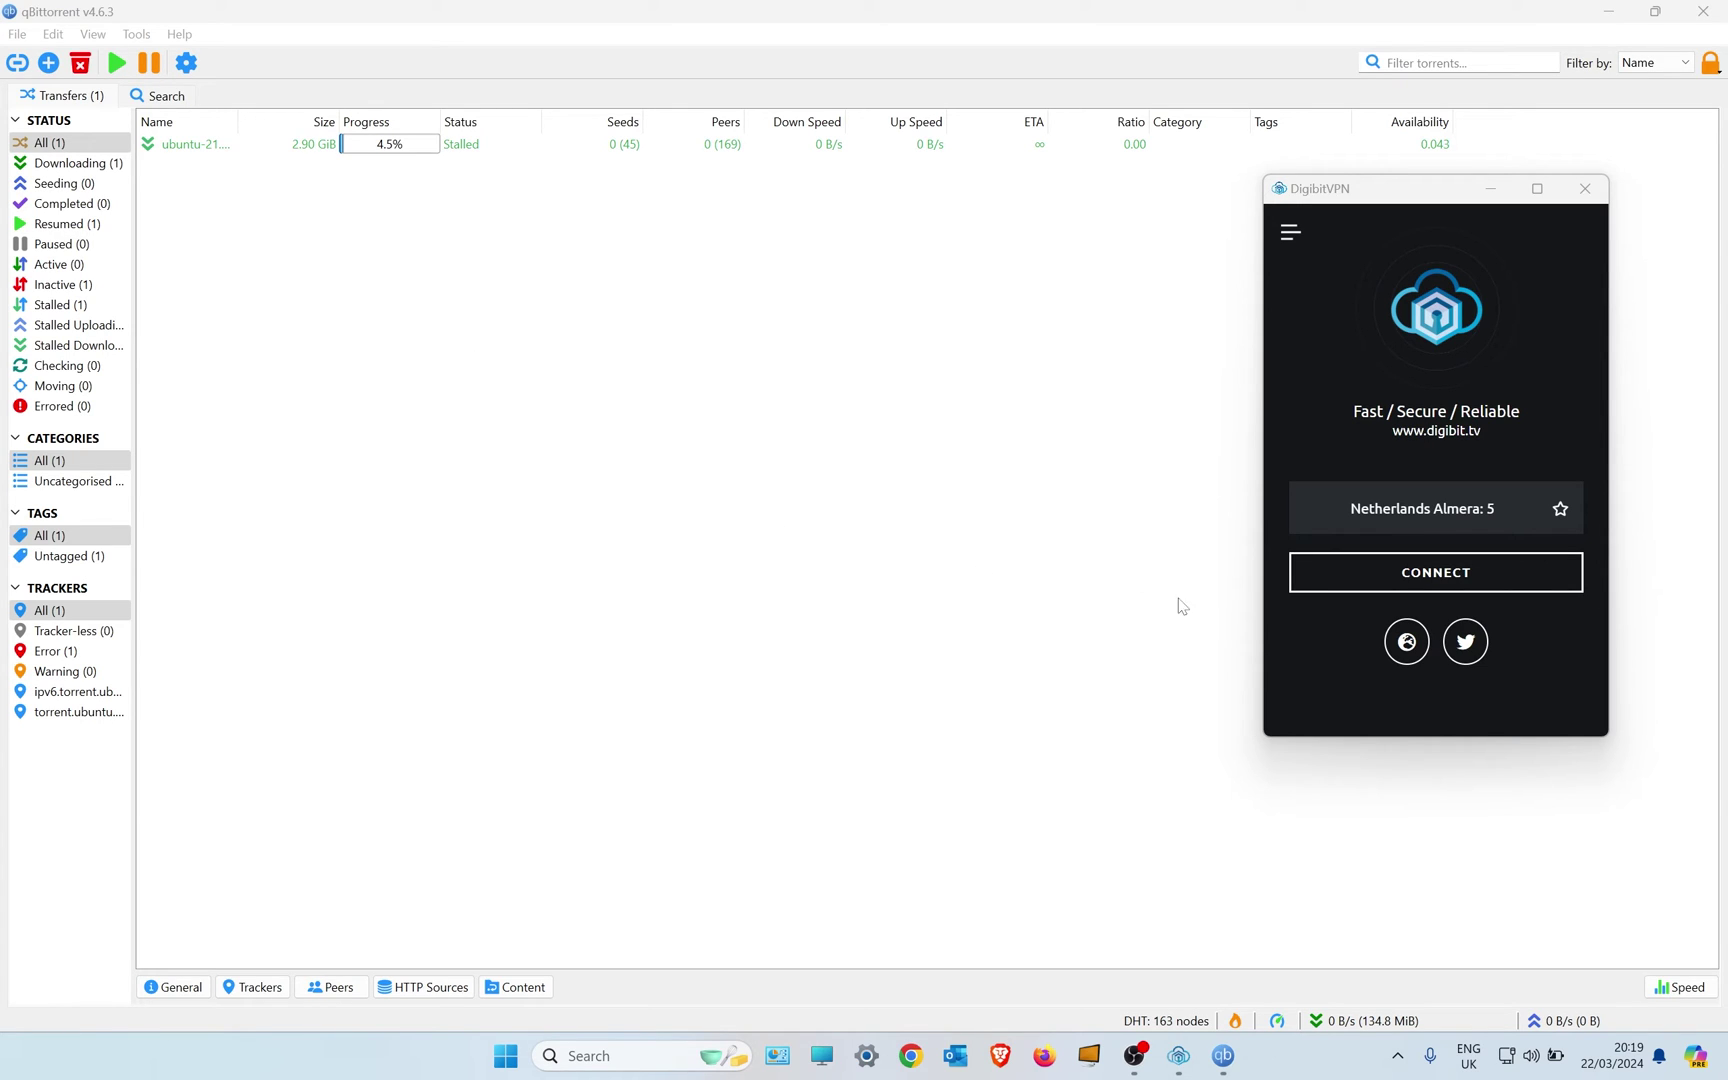
Step: Reconnect DigibitVPN to the Netherlands Almera 5 server
{"action": "left_click", "coordinate": [1464, 578]}
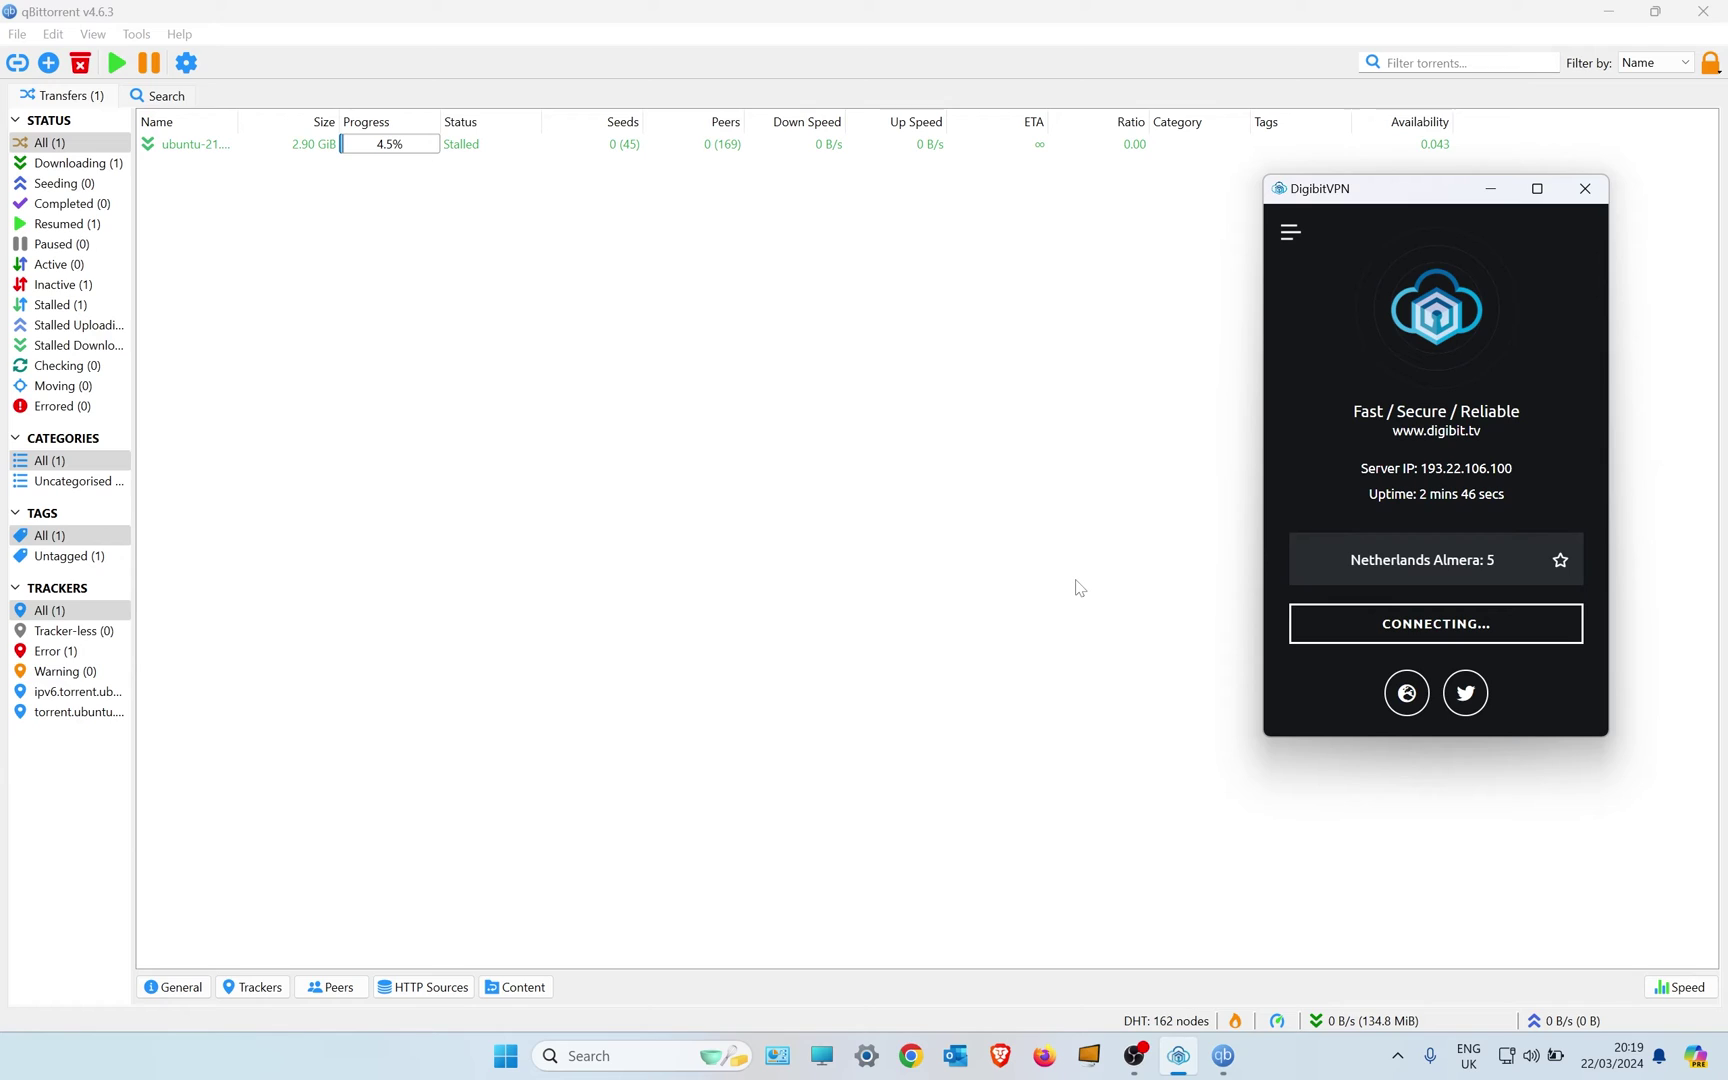